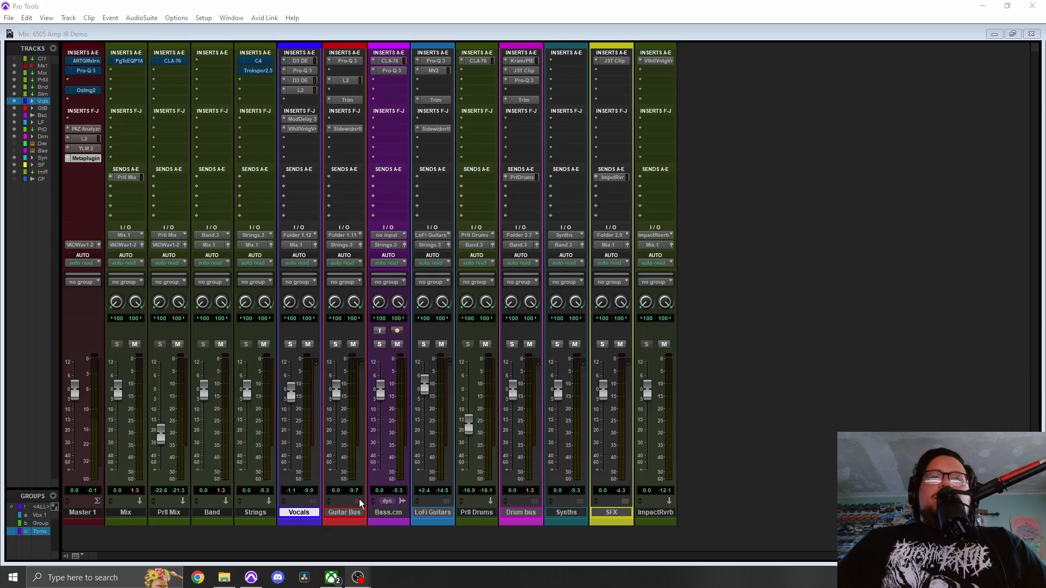
Step: Expand the Guitar Bus and Vocals folders to look over their member tracks, and collapse both again
left_click(359, 500)
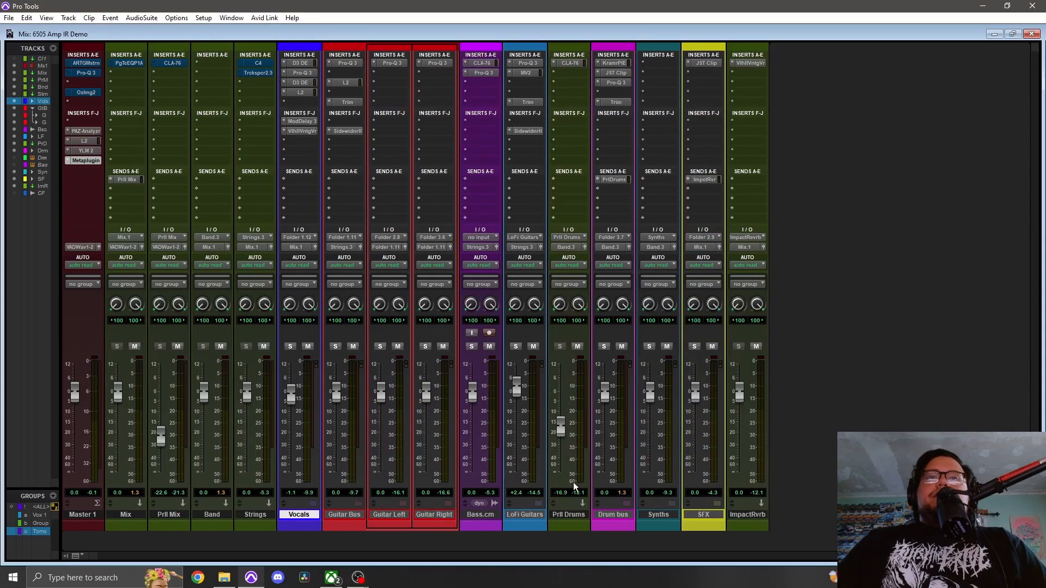
left_click(319, 500)
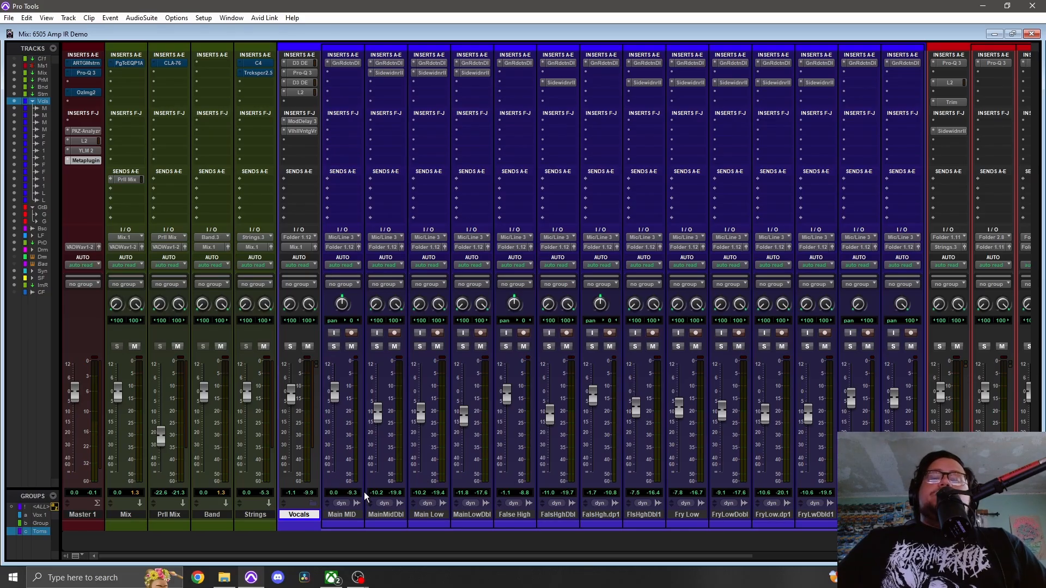
left_click(344, 515)
left_click(814, 515, "shift")
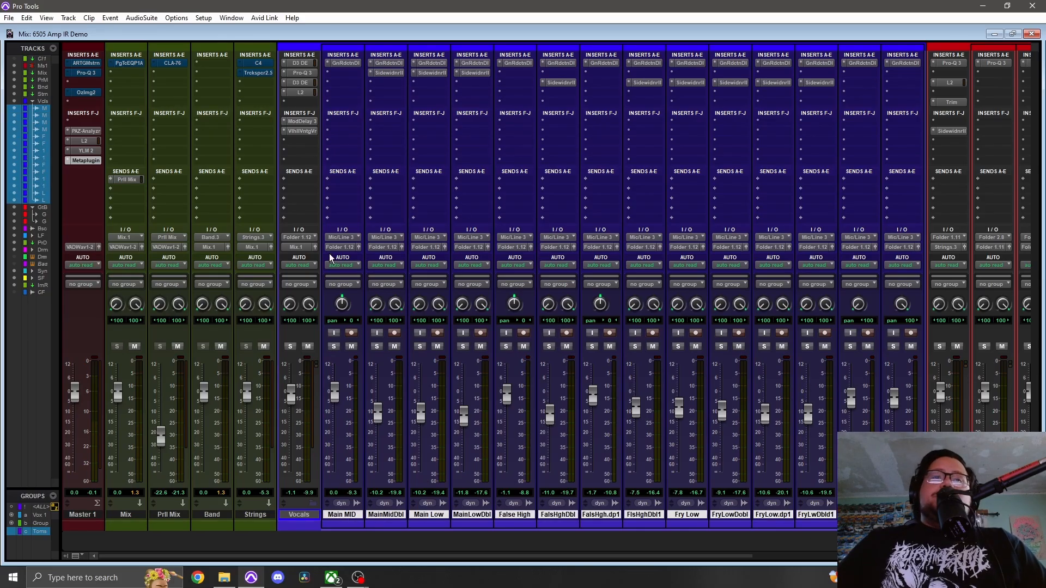
left_click(314, 504)
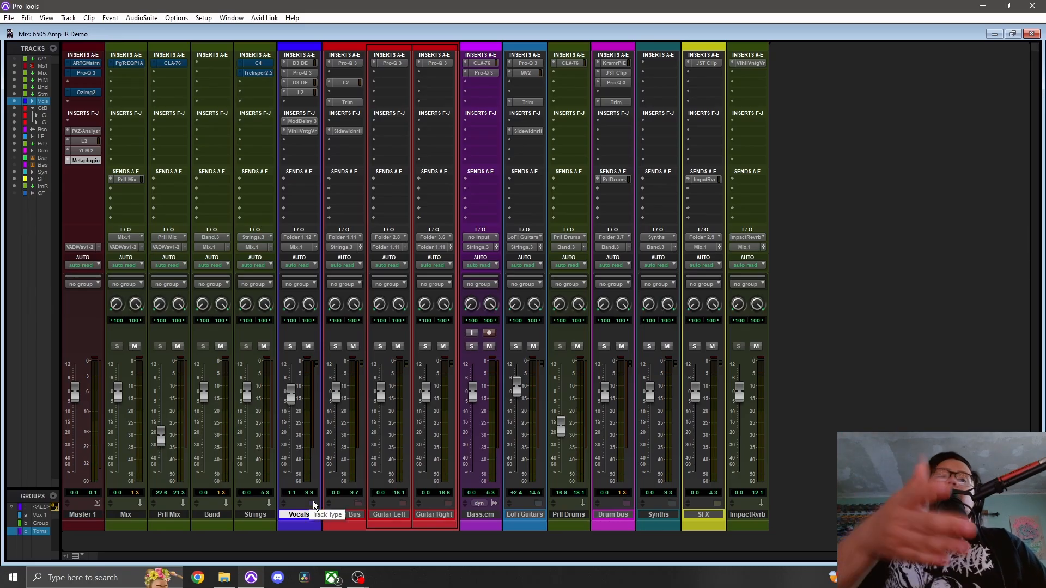
left_click(249, 515)
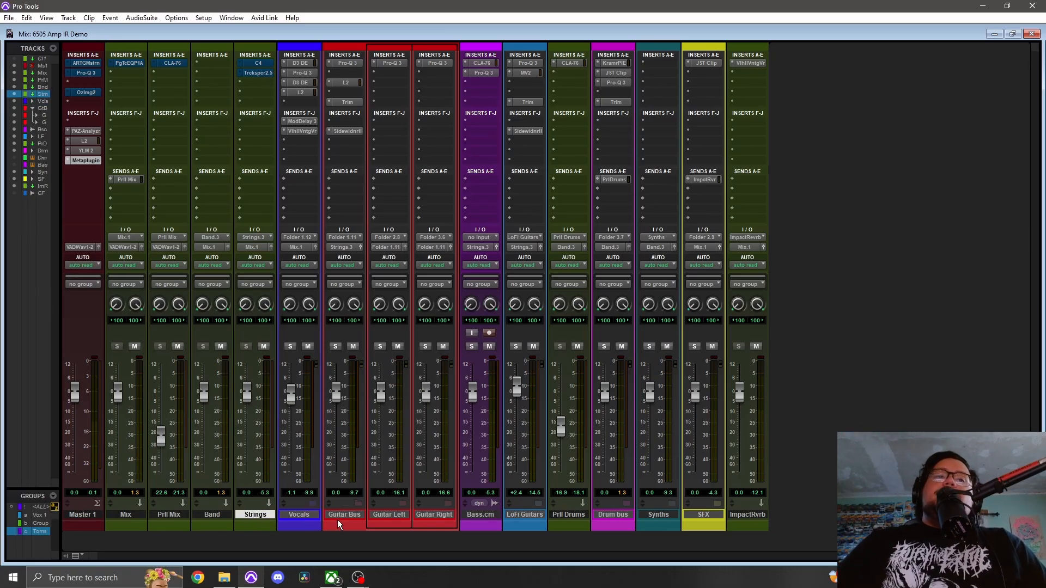
left_click(304, 515)
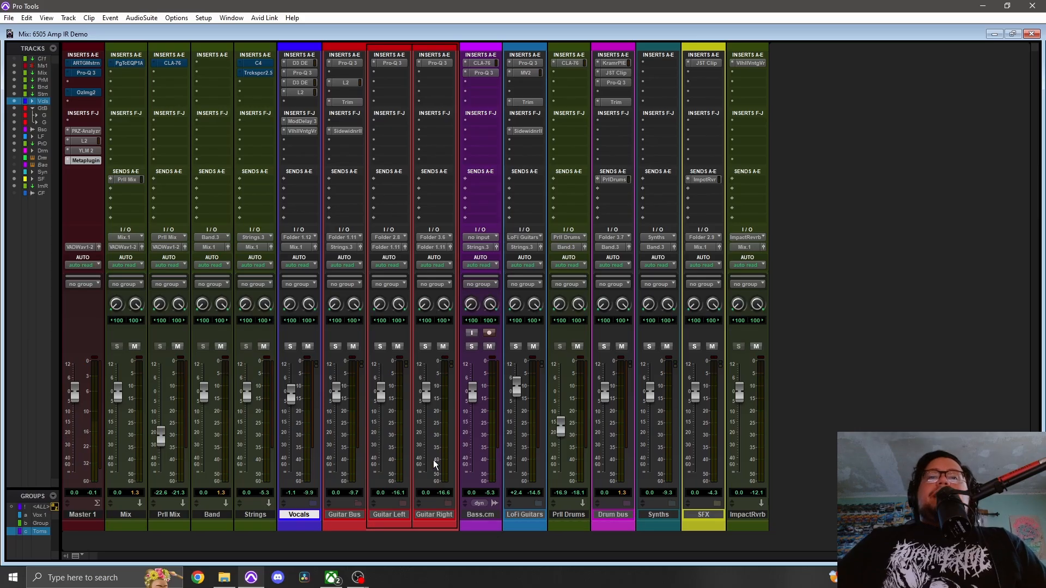
left_click(358, 502)
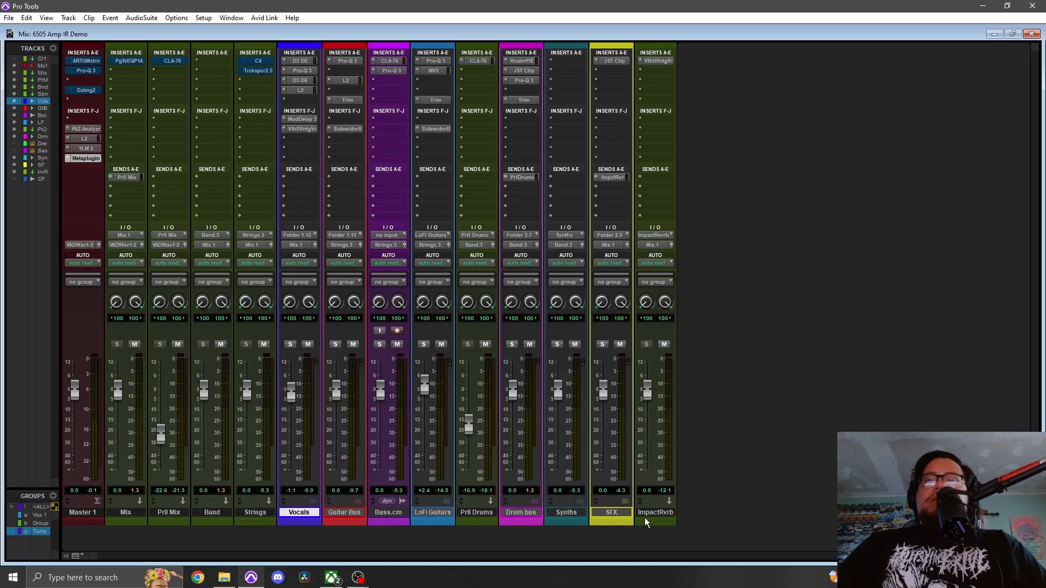
Step: Look over the mix bus structure by selecting ImpactRvrb, Vocals, the Mix-to-Strings buses, Guitar Bus, Bass.cm and Band in turn
left_click(663, 513)
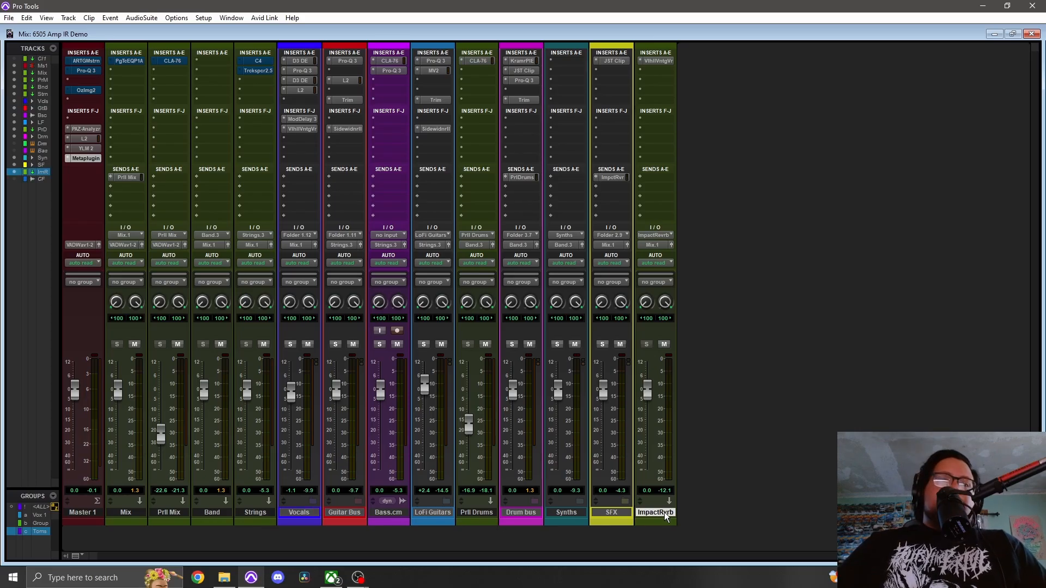
left_click(312, 513)
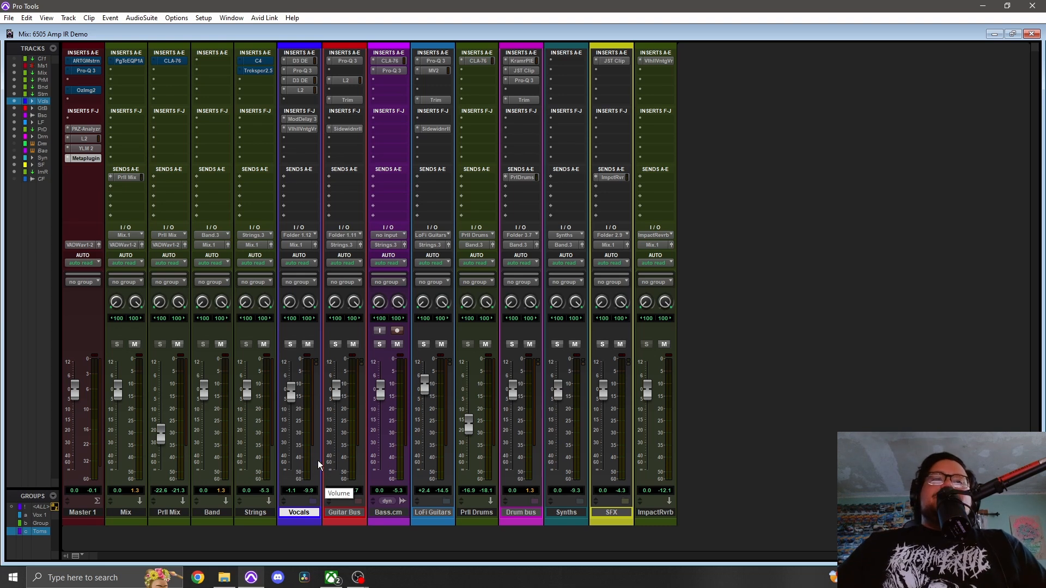
left_click(256, 514)
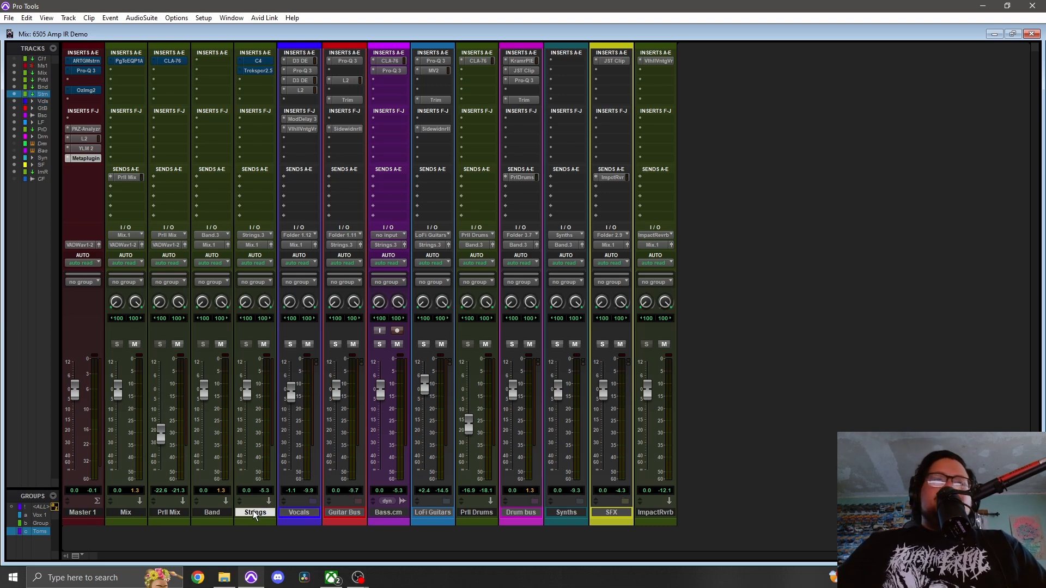
left_click(123, 512, "shift")
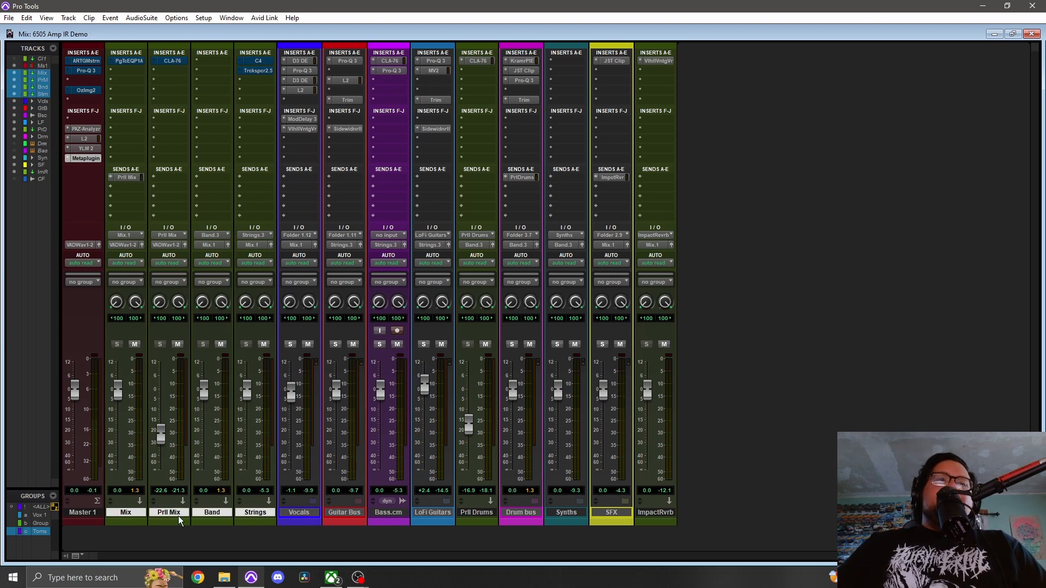
left_click(263, 513)
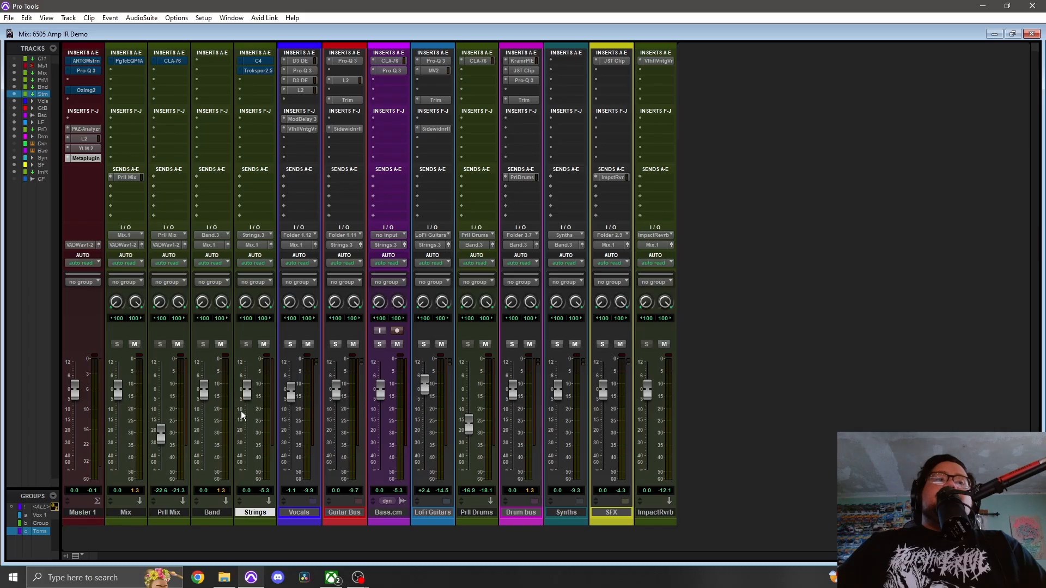
left_click(305, 511)
left_click(270, 513)
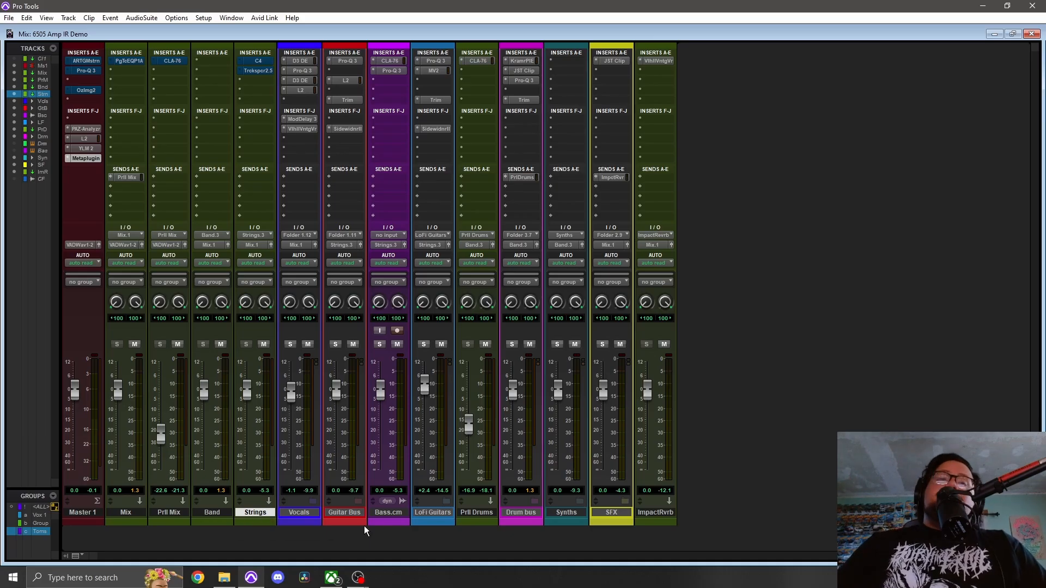
left_click(352, 515)
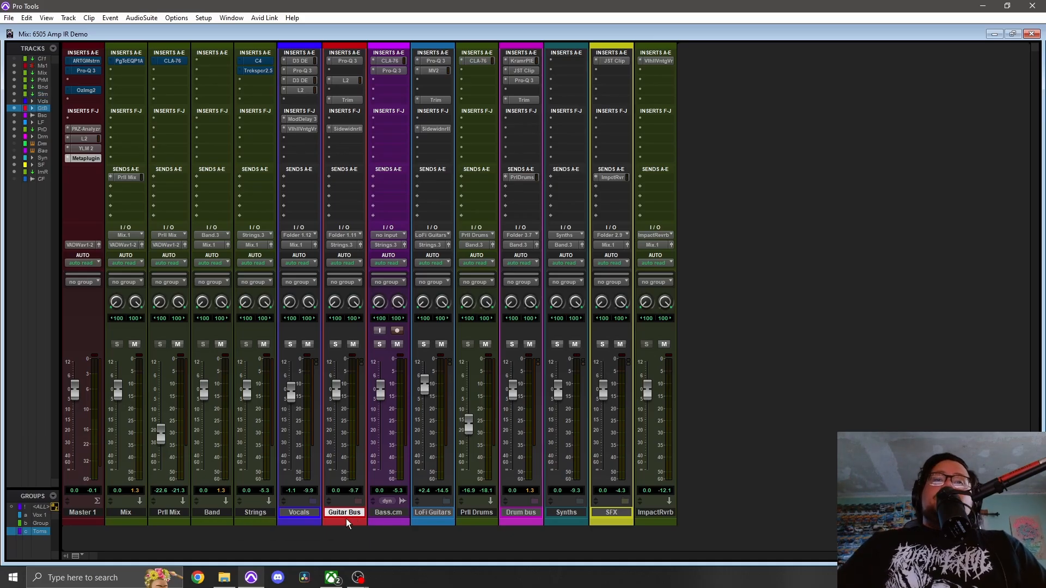
left_click(390, 512)
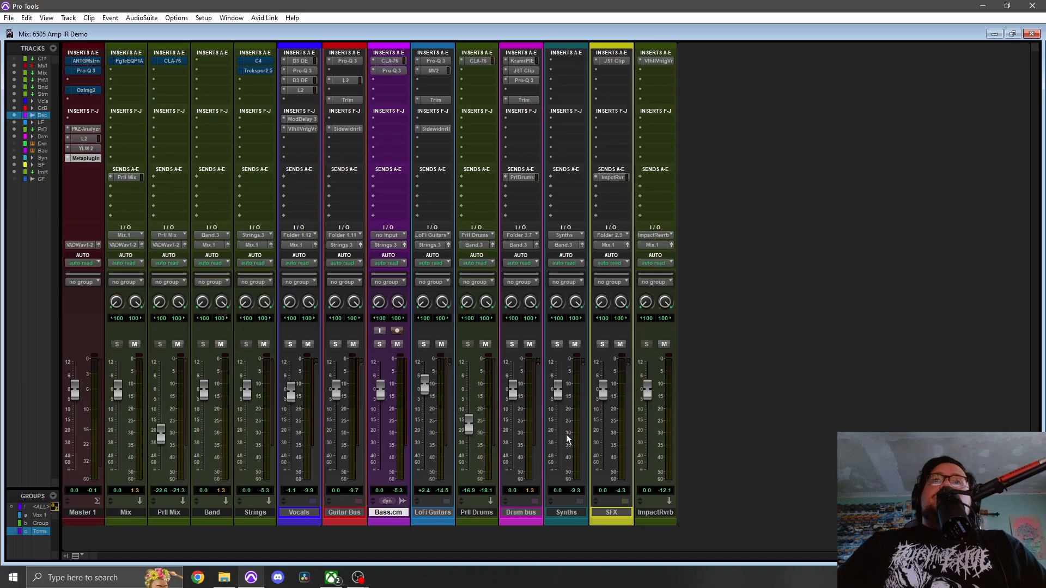
left_click(219, 514)
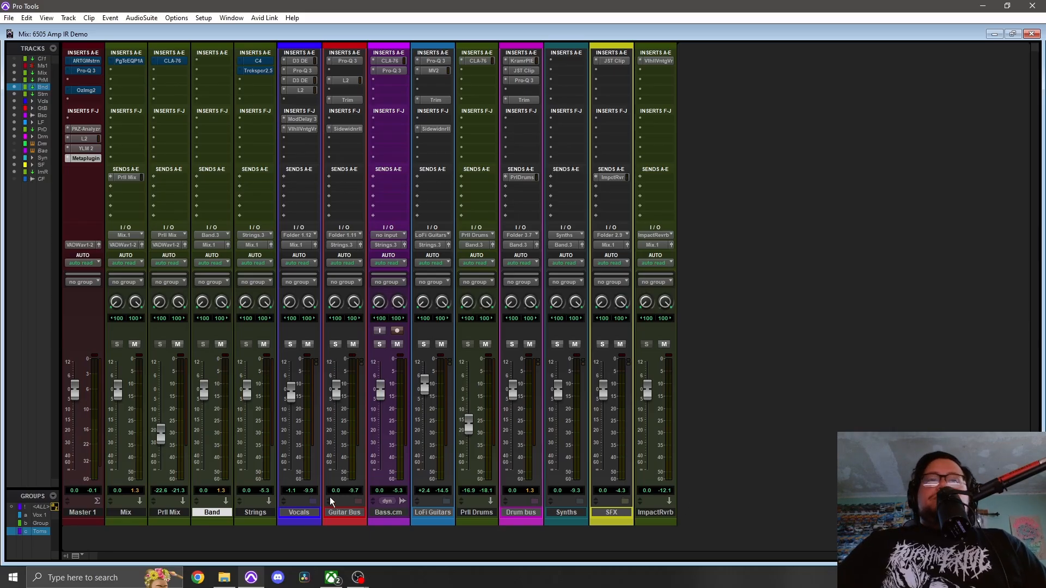
Step: Try the Strings bus solo, clear it, and solo the Guitar Bus and Bass.cm tracks instead
left_click(247, 344)
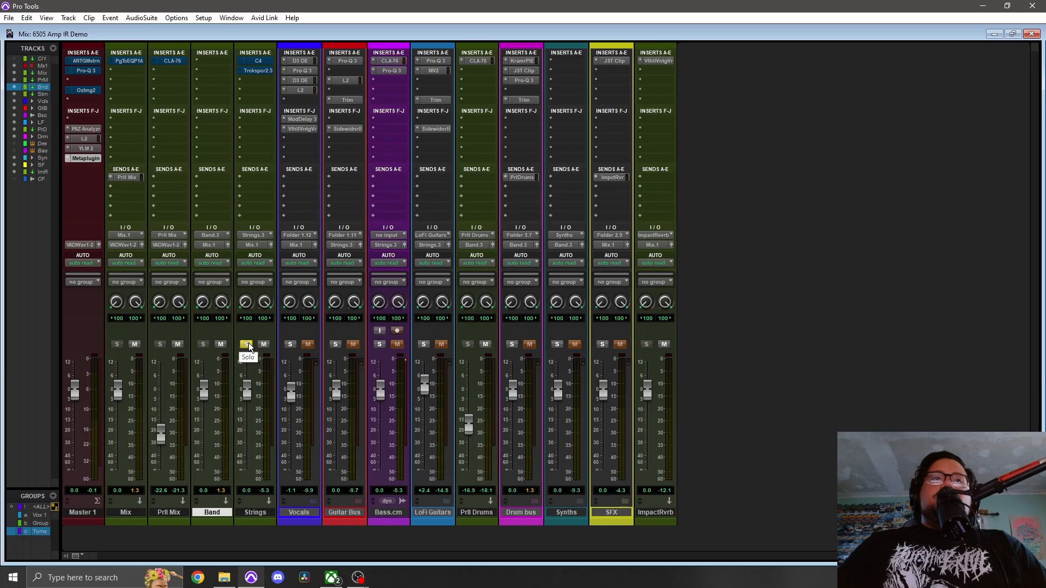
left_click(248, 342)
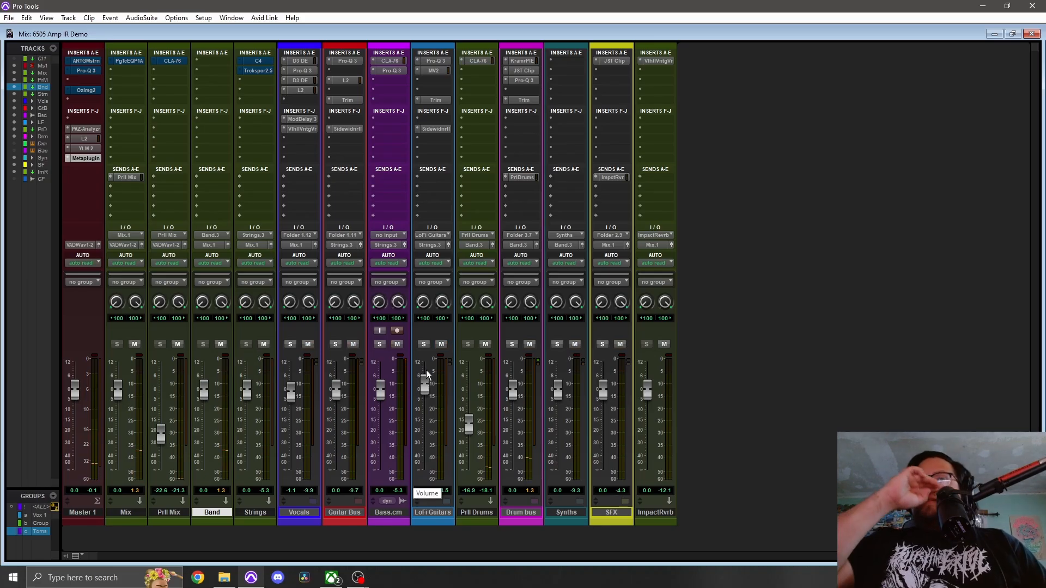
left_click(335, 343)
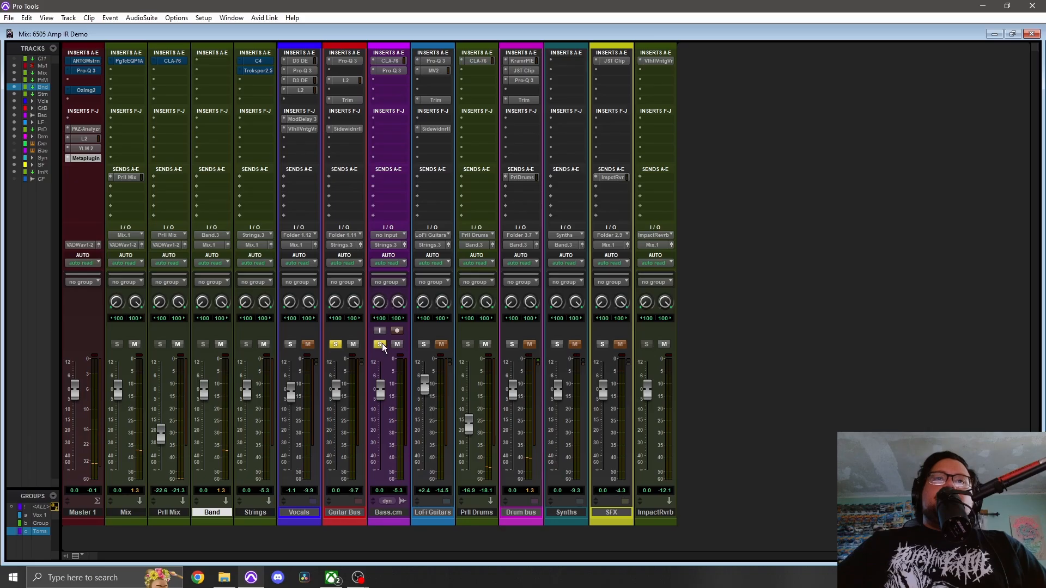
Step: Examine the playing section on a zoomed-out timeline in the Edit window, and return to the Mix window
key("ctrl+equal")
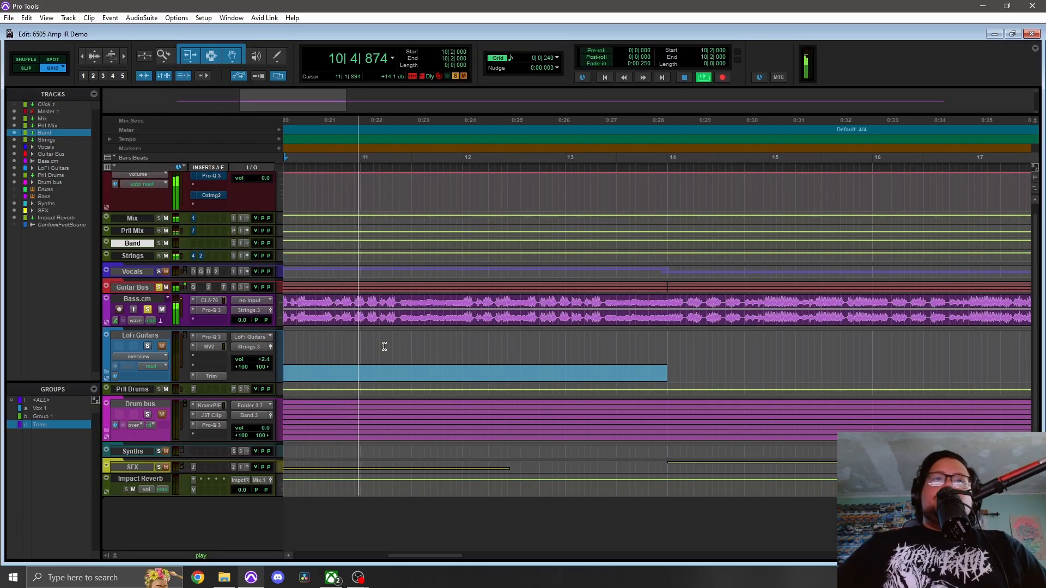
left_click_drag(428, 555, 384, 557)
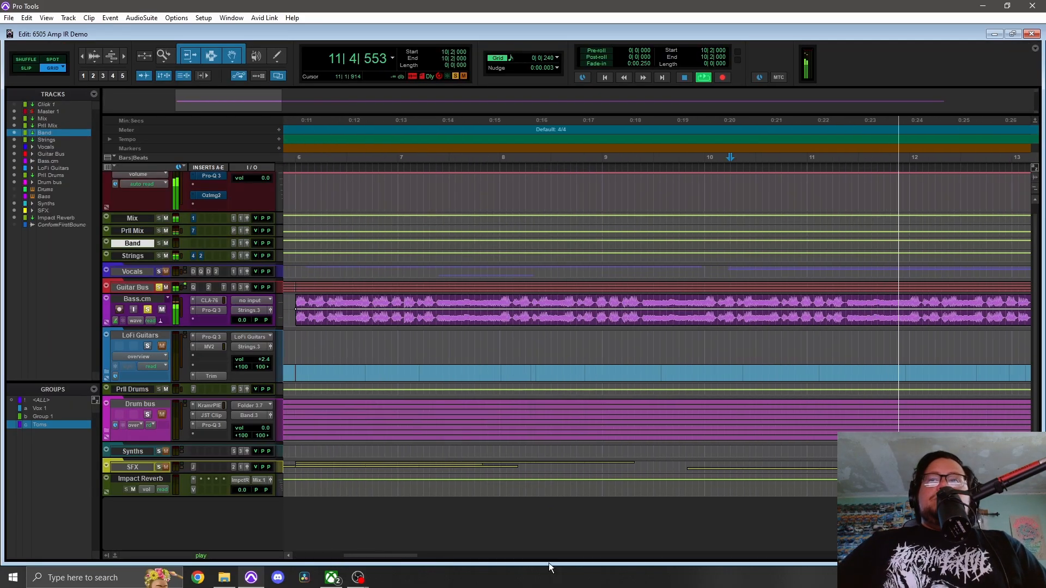
key("r")
key("r")
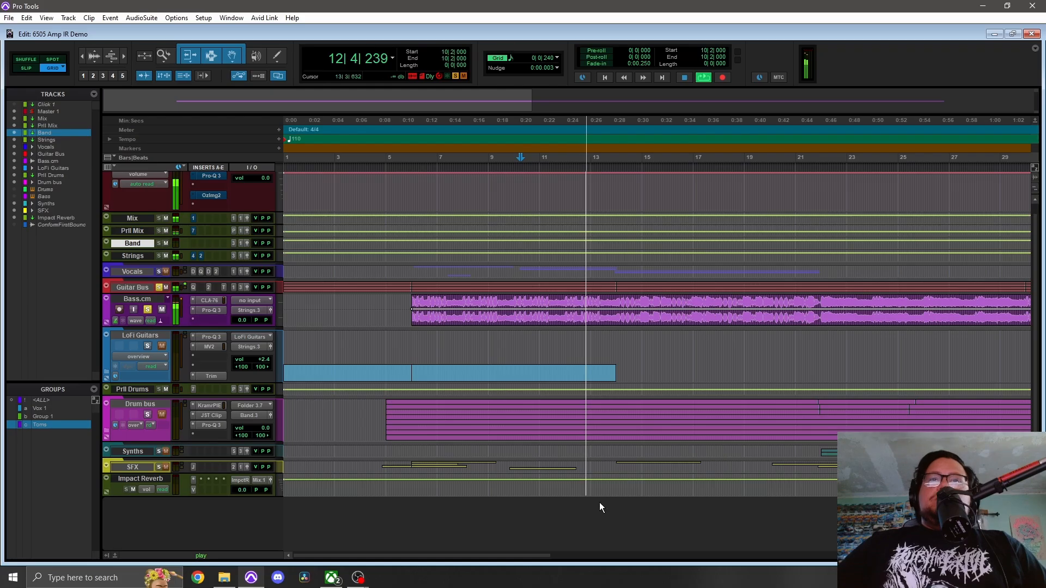
left_click_drag(543, 558, 559, 560)
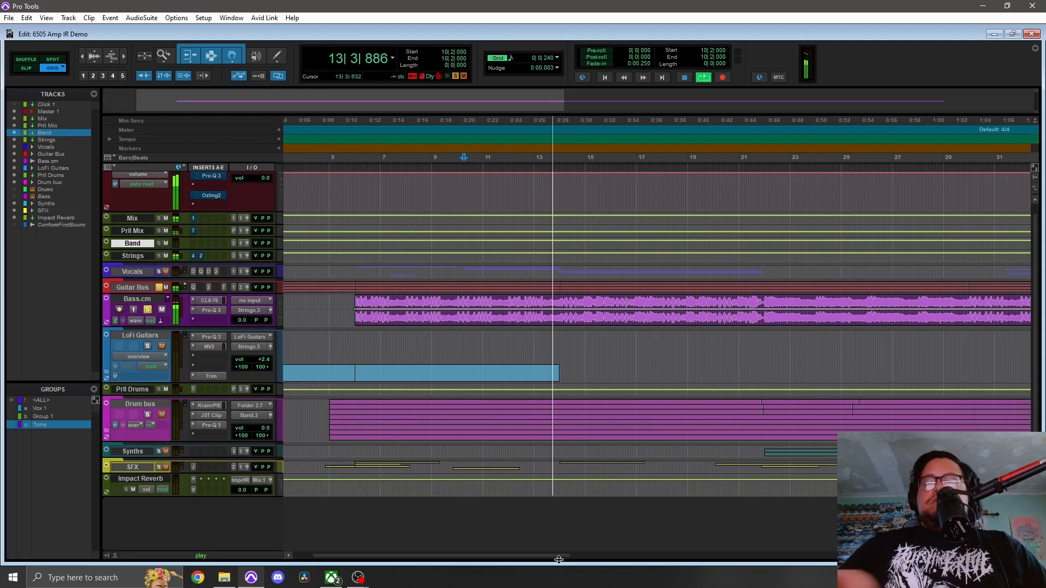
key("ctrl+equal")
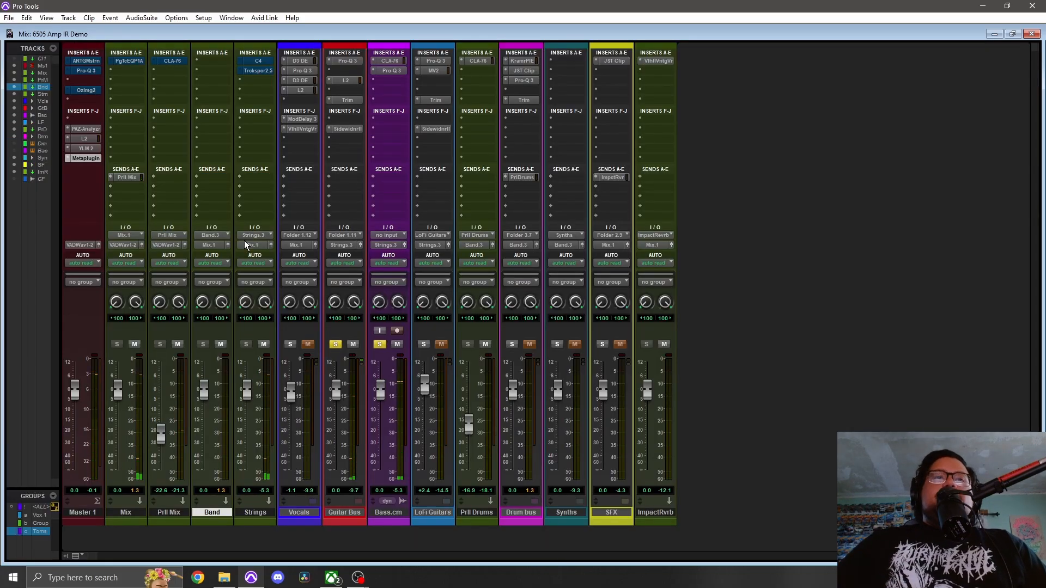
Step: Take the C4 multiband processor on the Strings bus out of bypass and close its window
left_click(259, 60)
left_click_drag(522, 133, 541, 111)
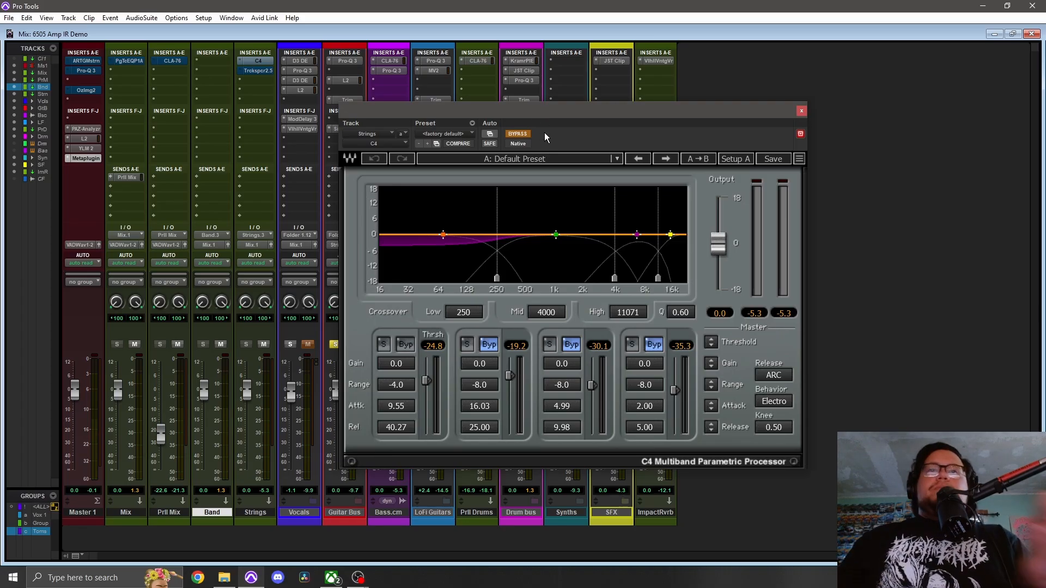
left_click(524, 135)
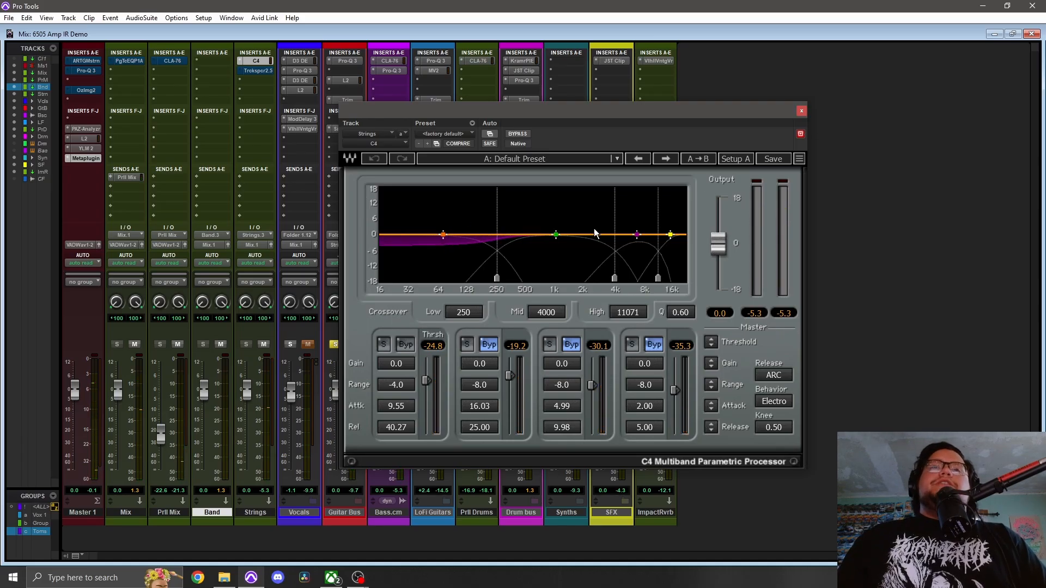
left_click(801, 111)
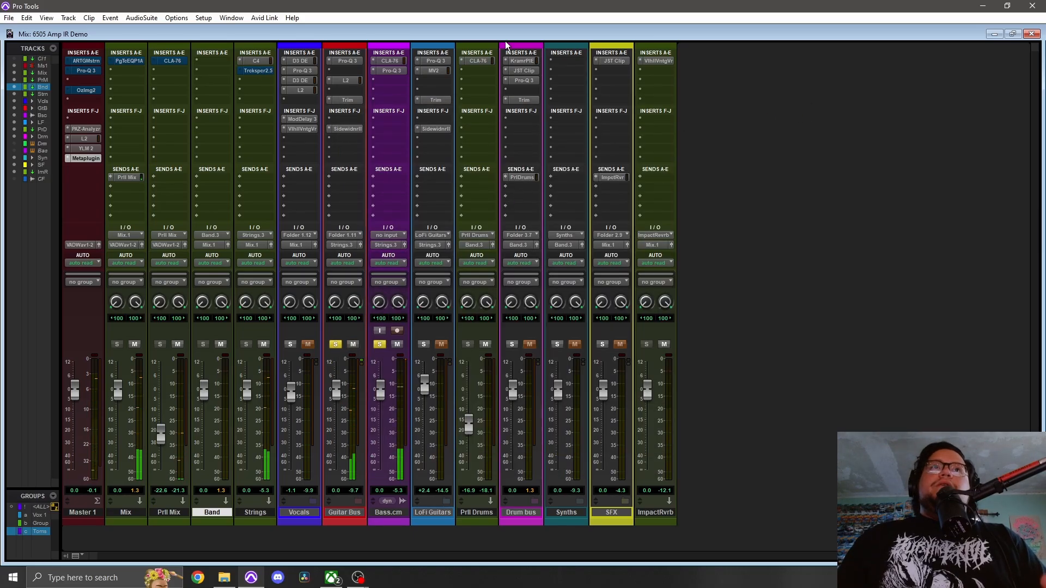
Step: Open the Trackspacer 2.5 insert on the Strings bus and take it out of bypass
left_click_drag(510, 107, 409, 58)
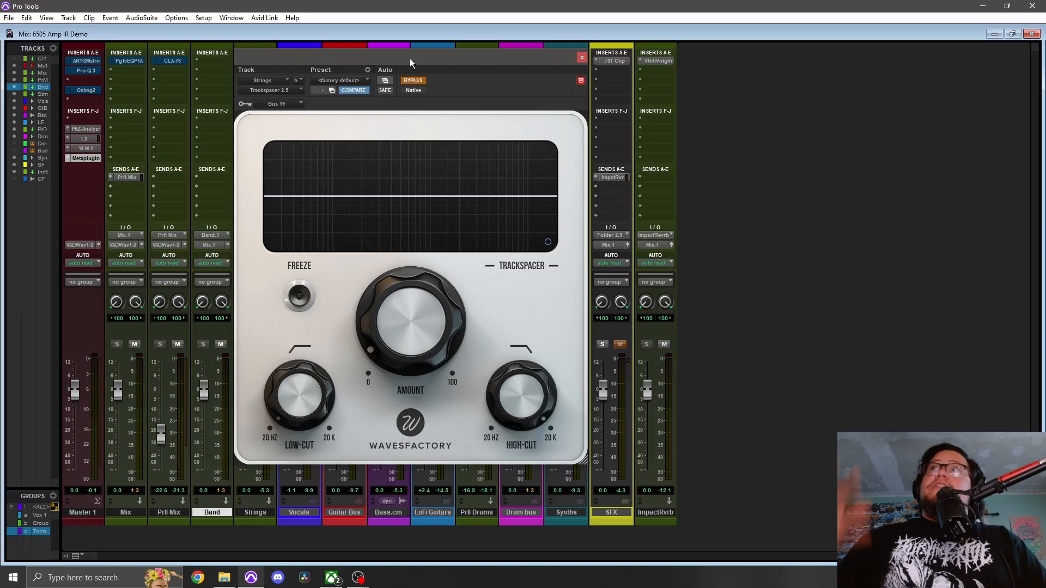
left_click_drag(439, 59, 547, 61)
left_click(530, 81)
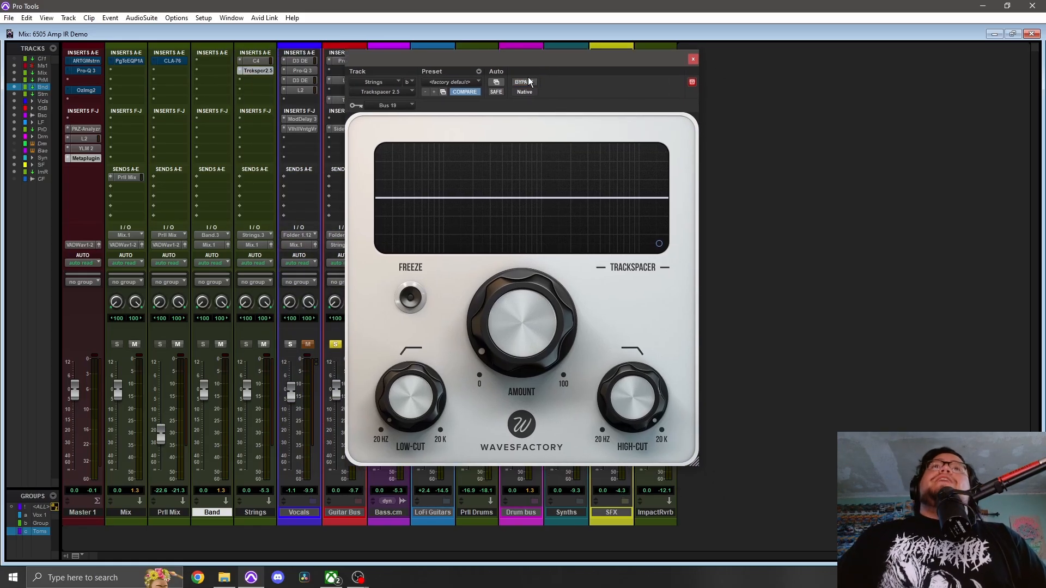
Step: Move Trackspacer's window clear of the central mixer channels and check its key input options without changing the assignment
mouse_move(497, 65)
left_mouse_down()
mouse_move(541, 47)
mouse_move(498, 54)
left_mouse_up()
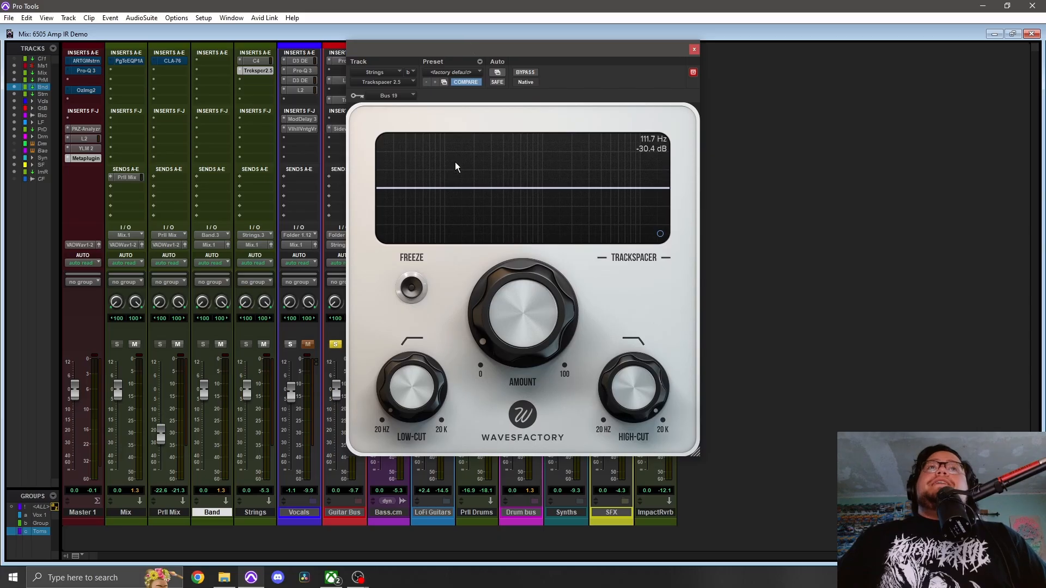
left_click(407, 94)
left_click(553, 112)
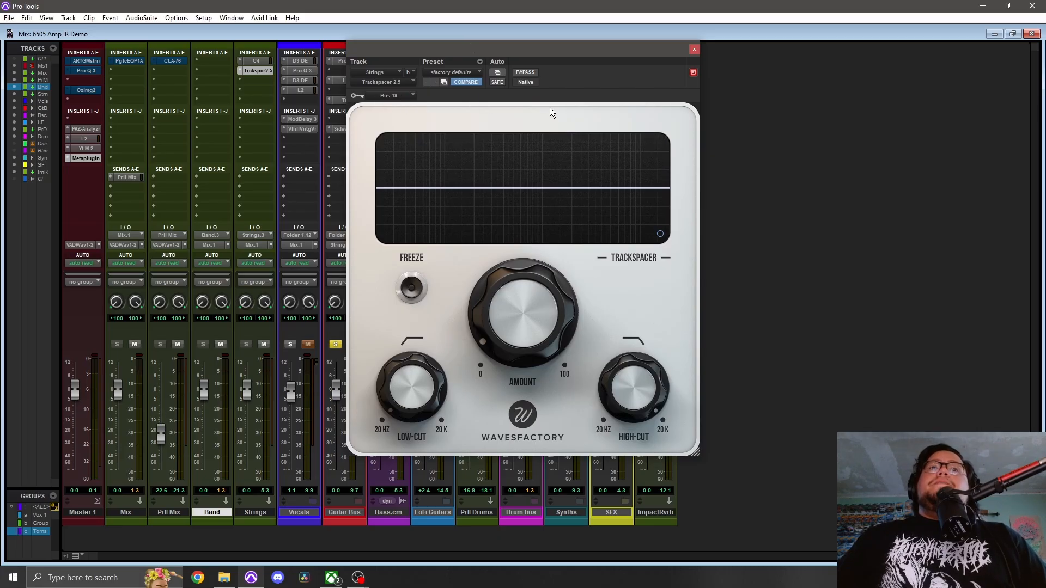
left_click_drag(440, 51, 635, 63)
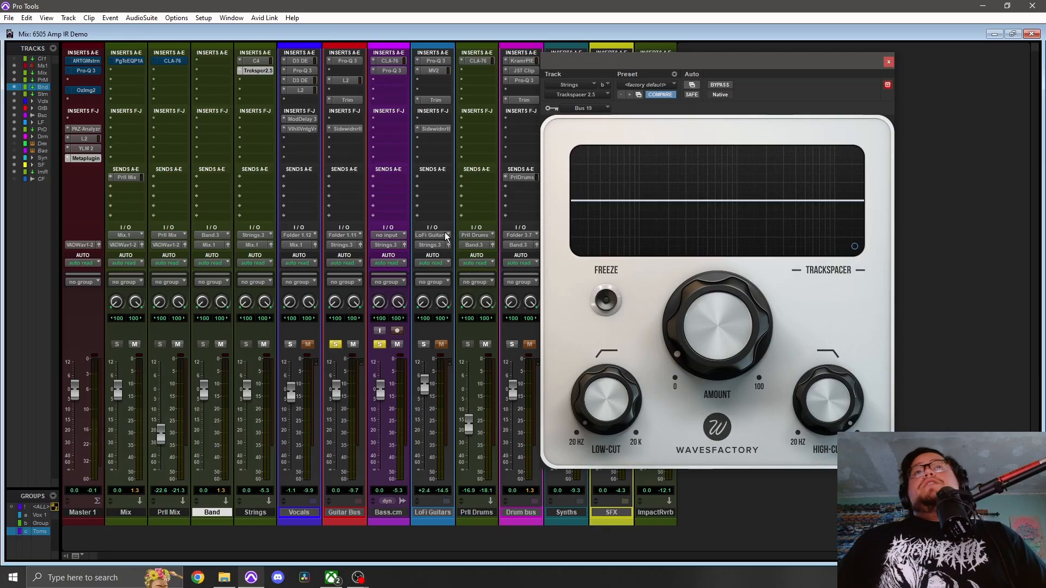
left_click(583, 108)
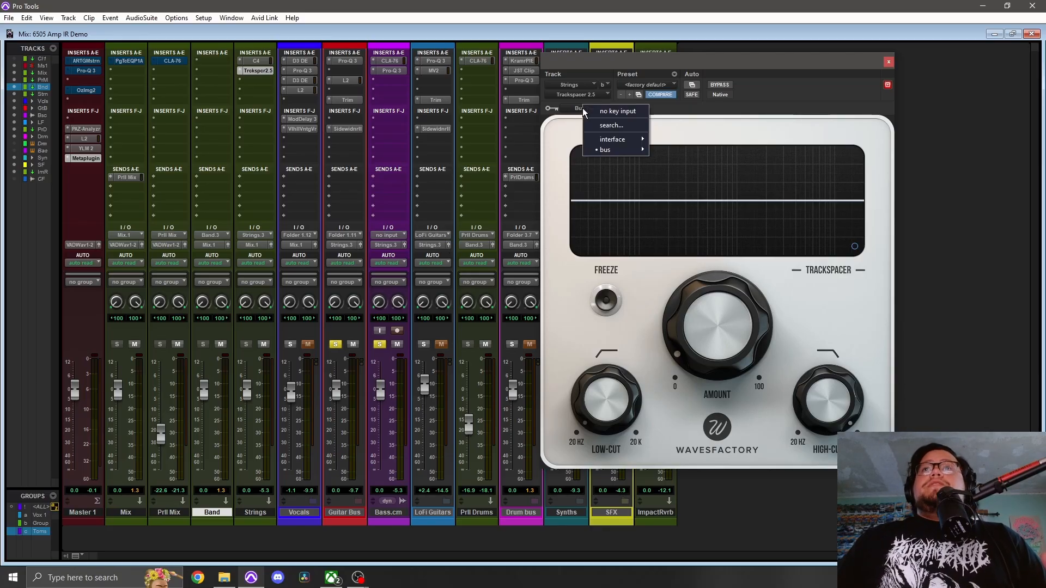
left_click(584, 112)
left_click(592, 109)
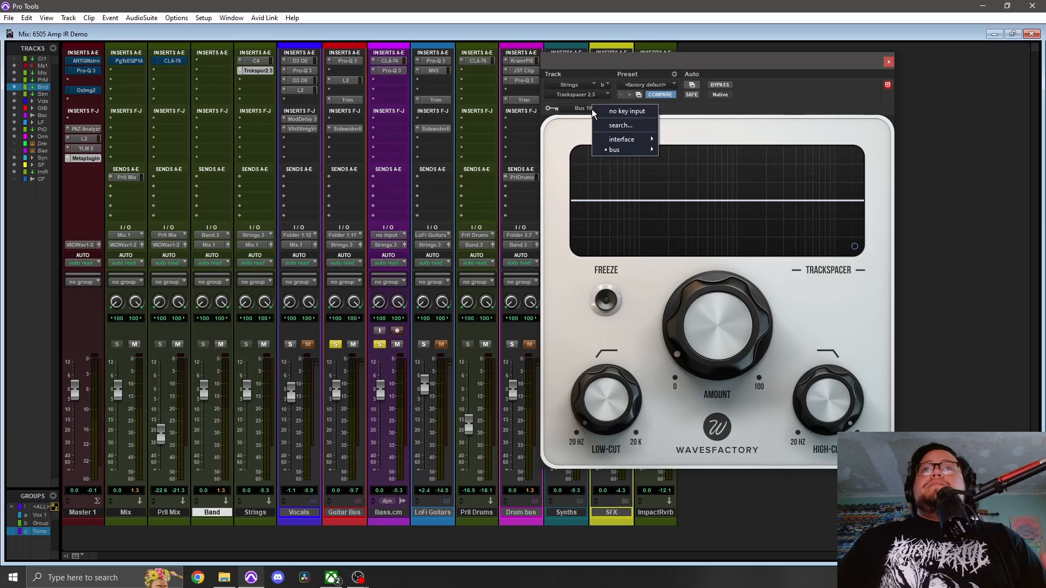
left_click(787, 119)
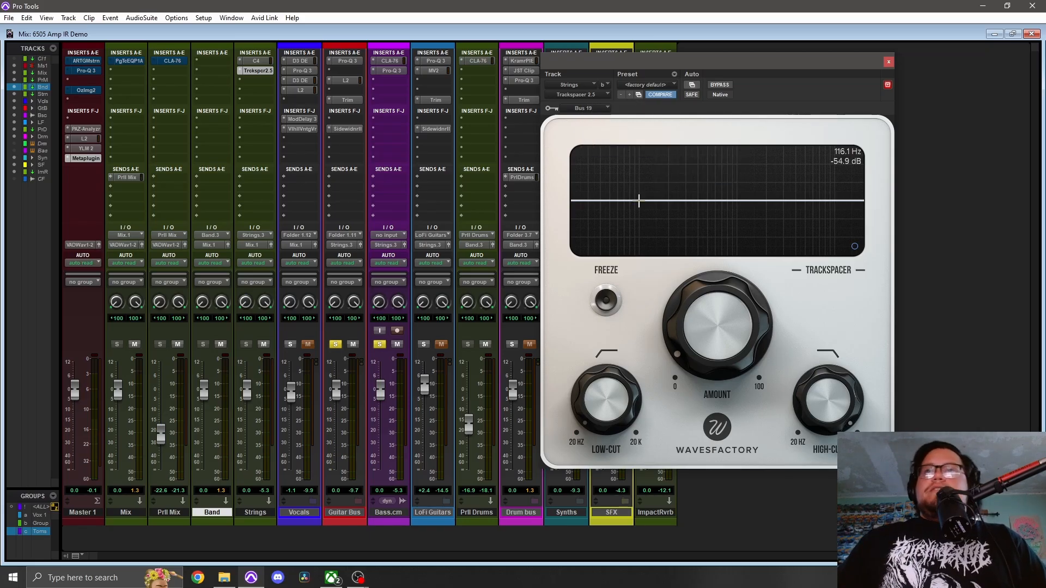
Step: Play the section, solo the Drum bus as well, and keep Trackspacer's window placed so its display can be watched during playback
left_click_drag(651, 63, 587, 77)
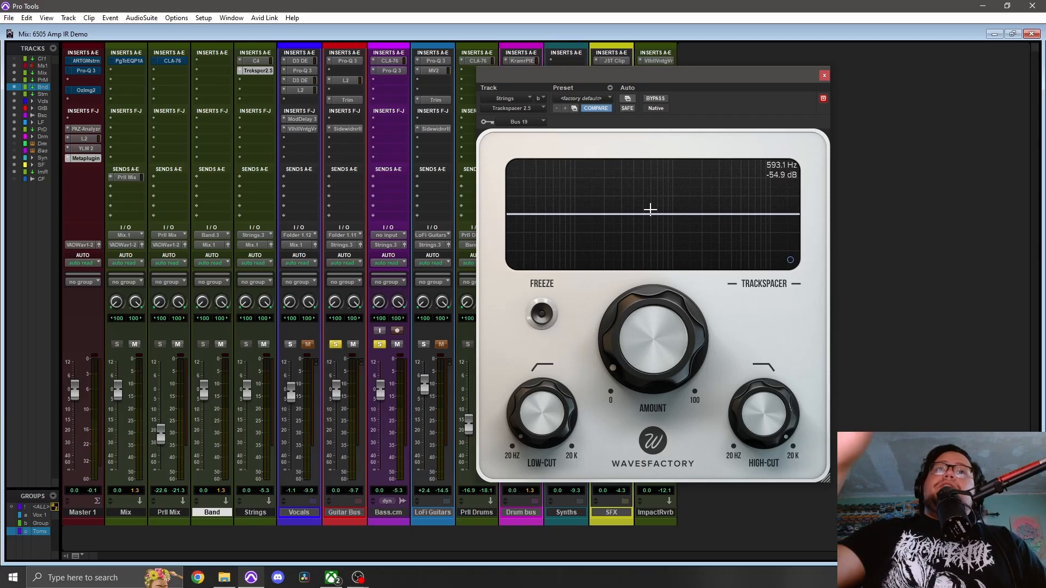
key("space")
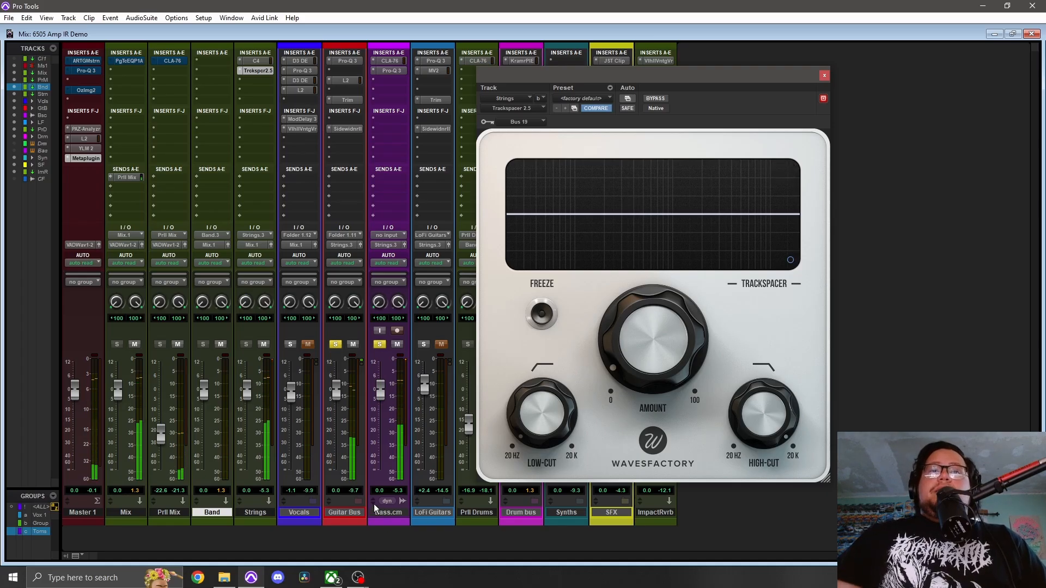
left_click_drag(542, 75, 666, 71)
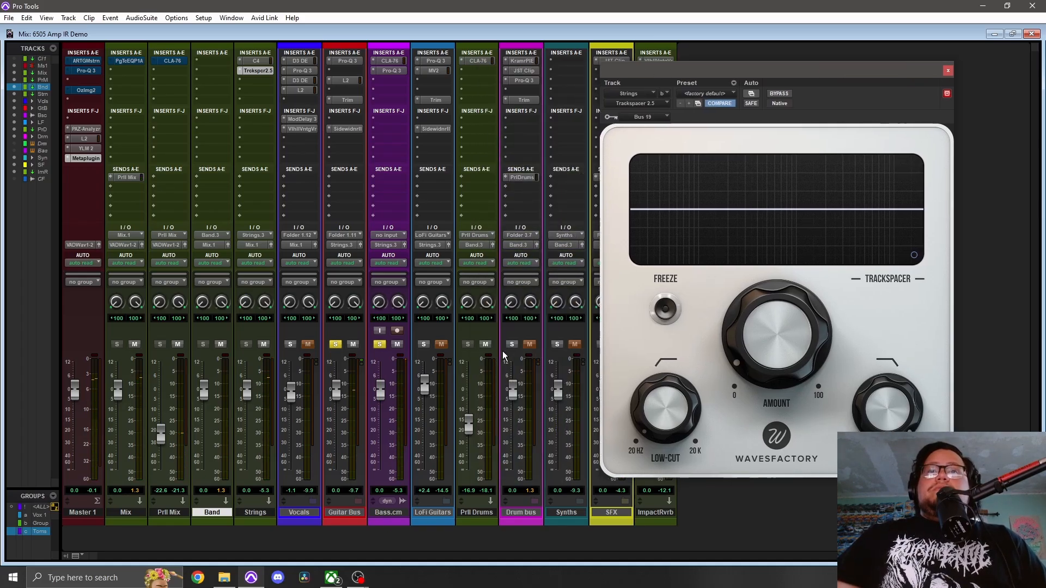
left_click(516, 345)
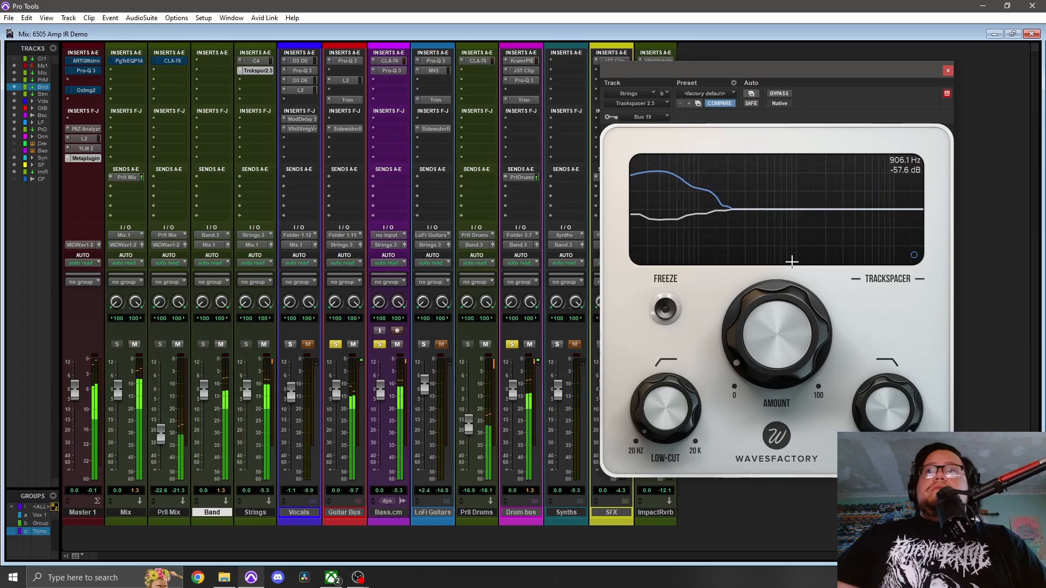
left_click_drag(785, 73, 738, 77)
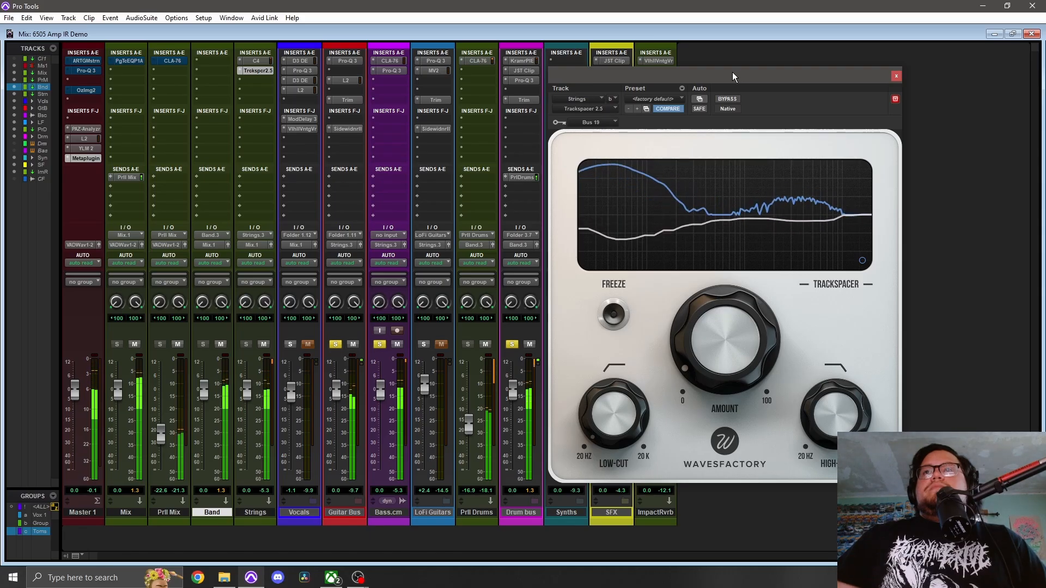
key("space")
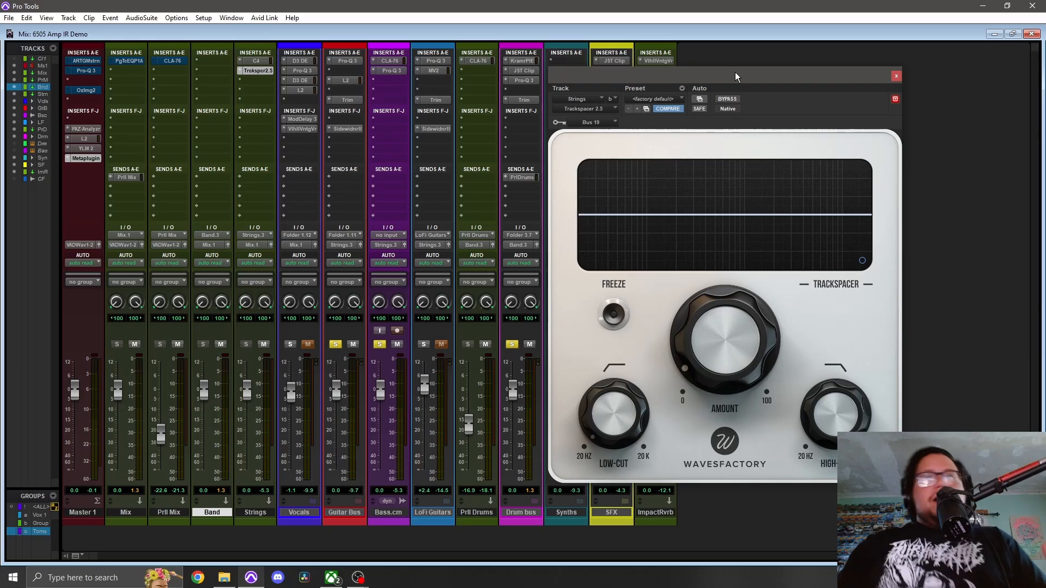
Step: Check Trackspacer's amount, high-cut and low-cut controls, keeping the low-cut at 20 Hz and the high-cut at its maximum
mouse_move(740, 325)
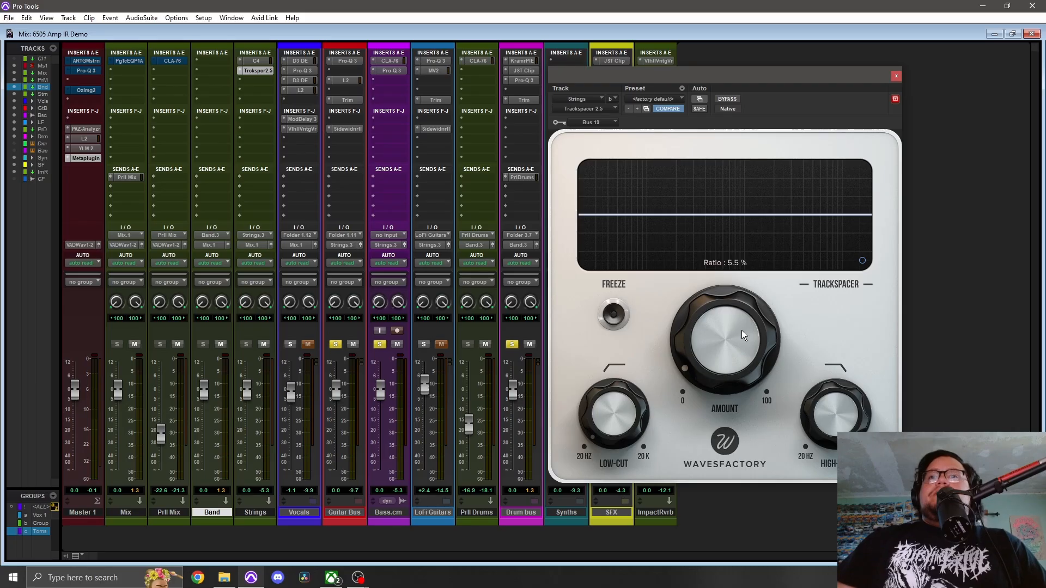
mouse_move(843, 401)
mouse_move(843, 401)
left_mouse_down()
mouse_move(826, 537)
mouse_move(849, 401)
mouse_move(813, 550)
mouse_move(863, 360)
left_mouse_up()
left_click_drag(614, 426, 594, 476)
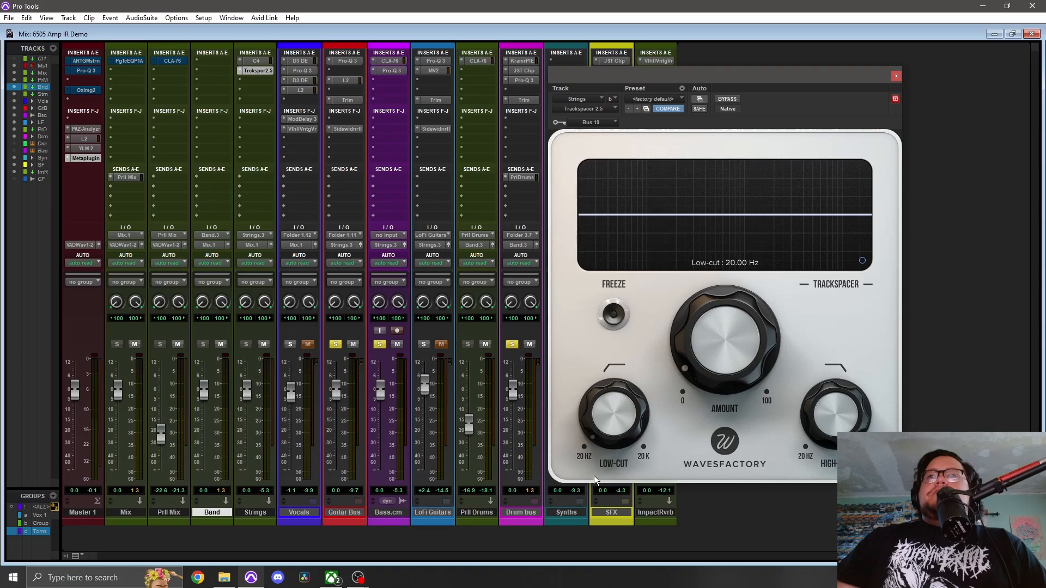
Step: Show Trackspacer's Advanced Panel and examine its attack and release settings
left_click(862, 261)
mouse_move(789, 226)
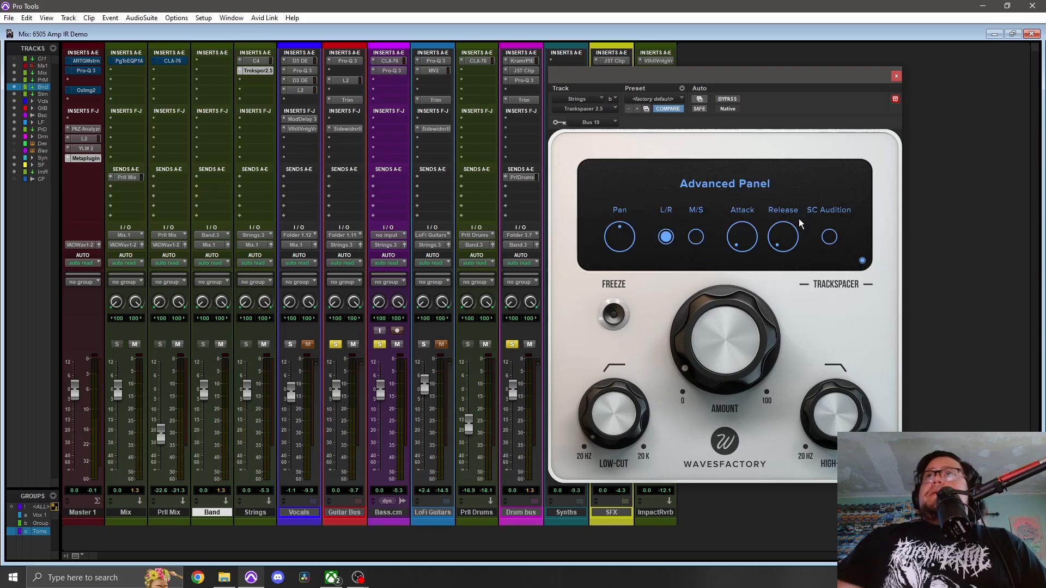
mouse_move(742, 229)
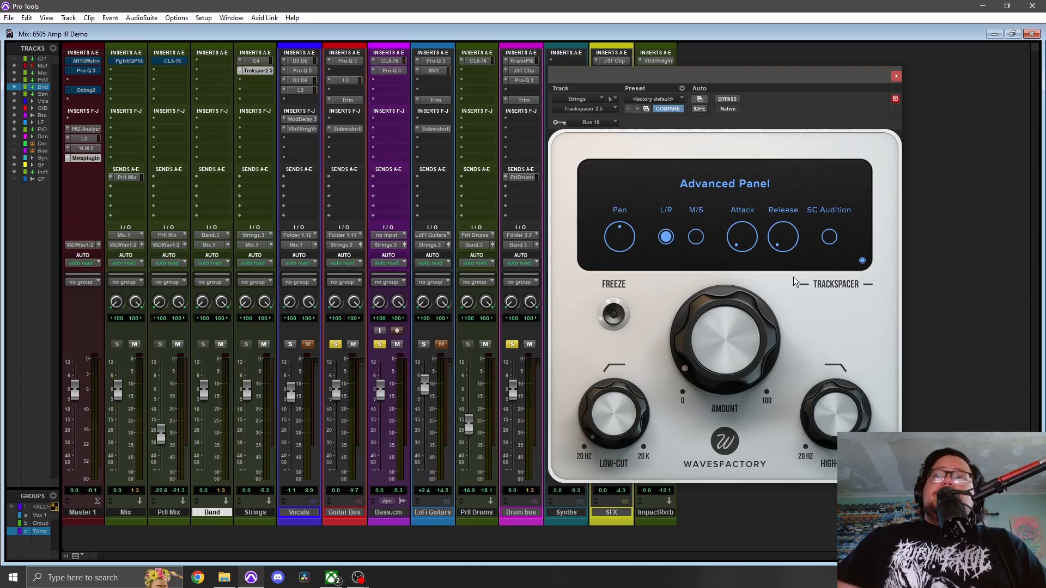
mouse_move(789, 248)
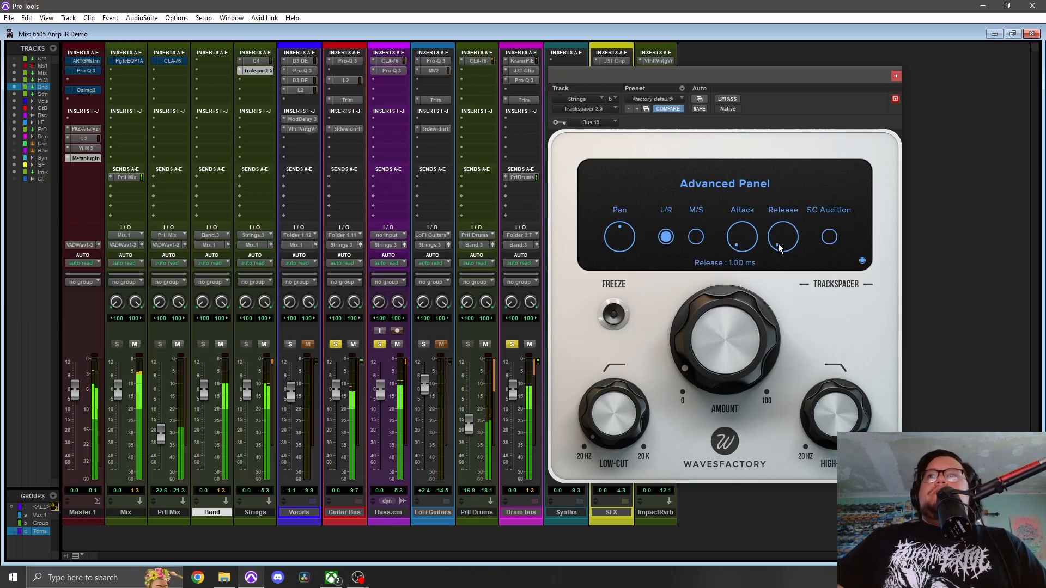
Step: Audition Trackspacer with the release raised to 700 ms, and return the release to its minimum
left_click_drag(779, 244, 772, 140)
mouse_move(783, 224)
left_mouse_down()
mouse_move(784, 205)
mouse_move(787, 244)
mouse_move(790, 207)
left_mouse_up()
left_click_drag(785, 244, 789, 207)
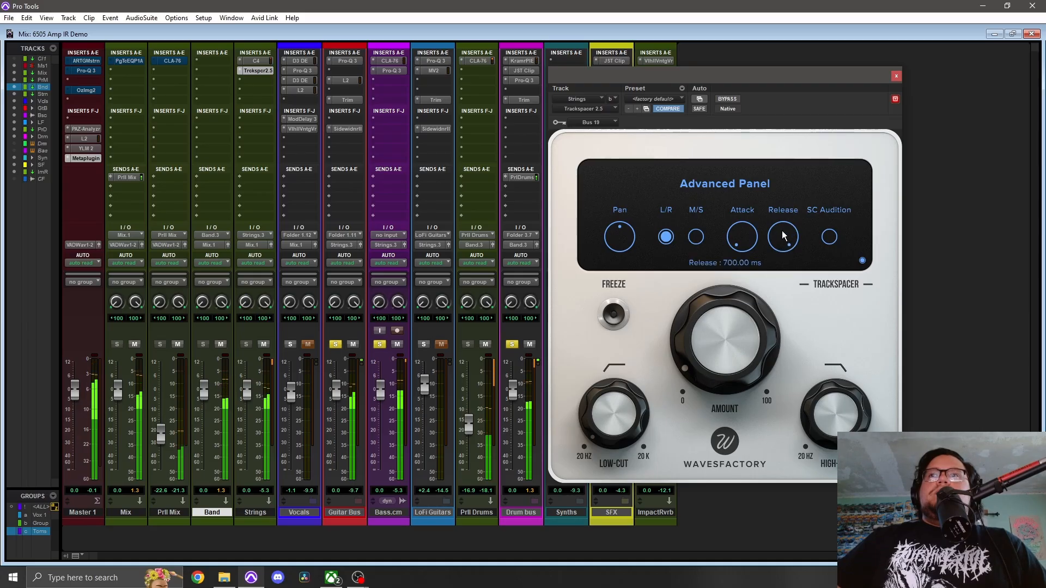
left_click_drag(782, 230, 759, 363)
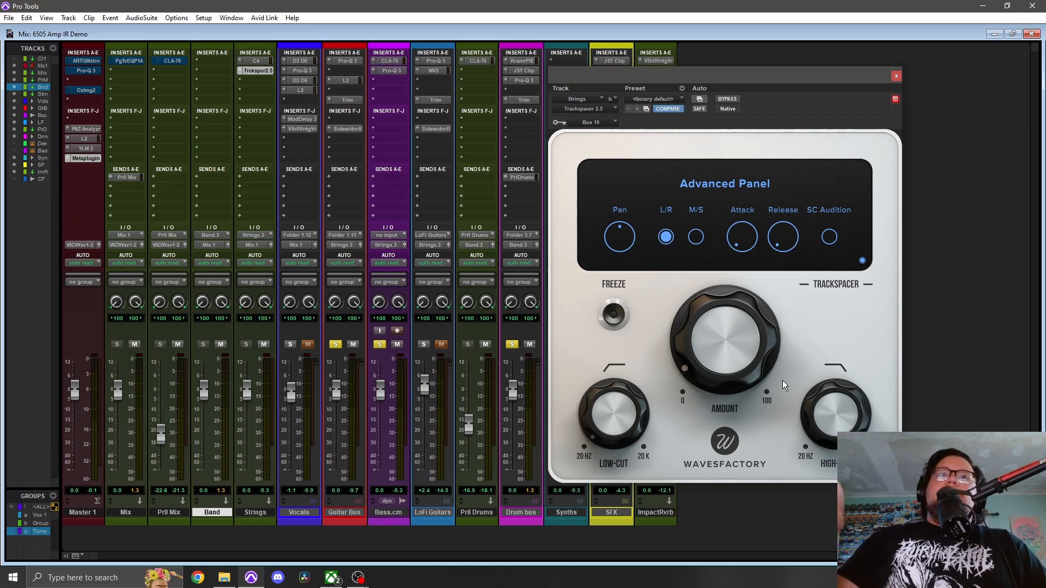
Step: Open the Pro-Q 3 on the Vocals track and add a dynamic bell band at about 65 Hz with roughly a 3 dB cut
left_click(305, 73)
left_click_drag(685, 76, 491, 80)
left_click_drag(514, 263, 491, 263)
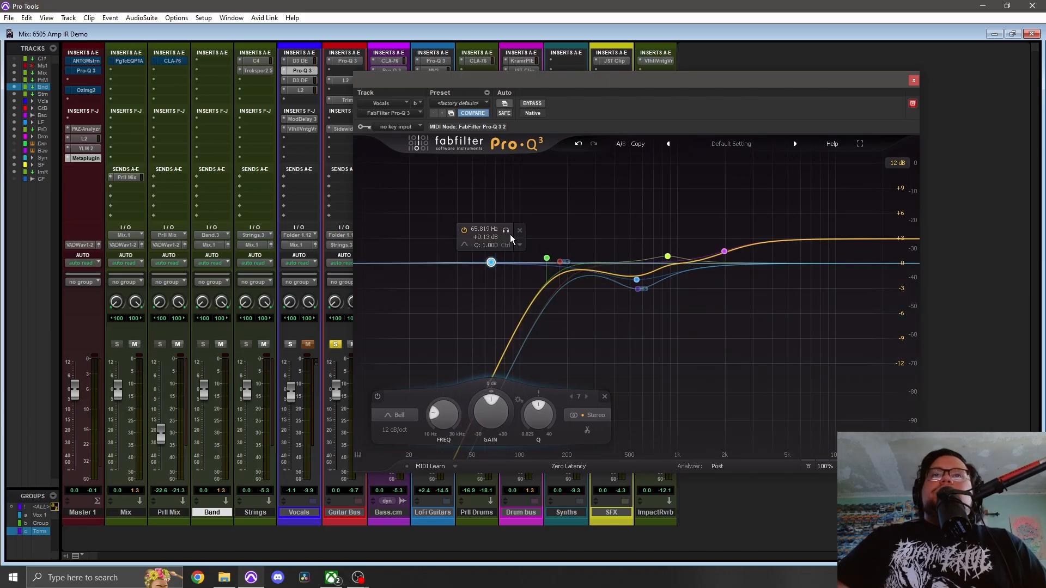
key("Delete")
double_click(491, 262)
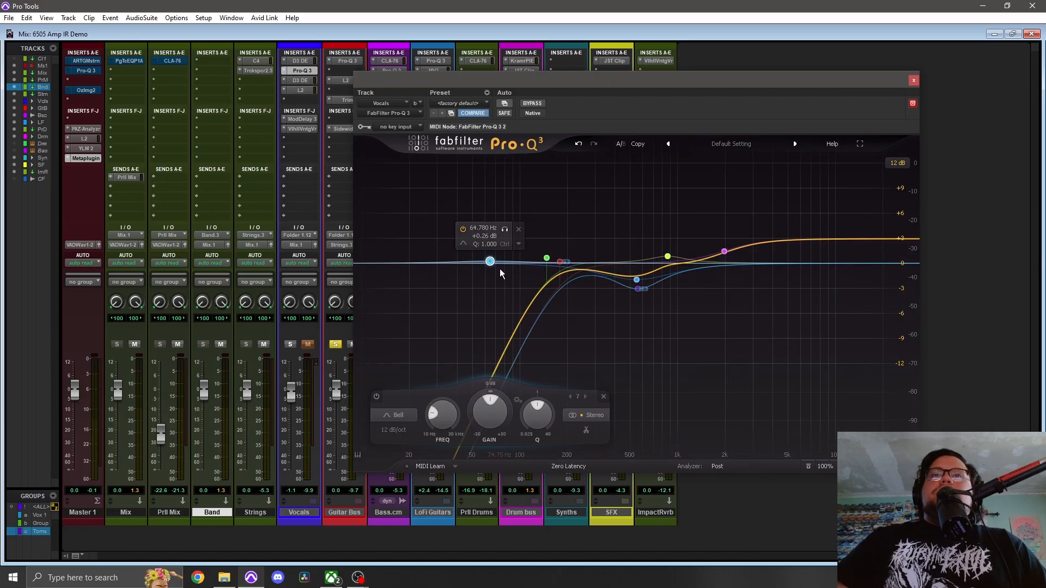
mouse_move(492, 390)
left_mouse_down()
mouse_move(538, 298)
mouse_move(493, 418)
mouse_move(496, 375)
left_mouse_up()
left_click(495, 384)
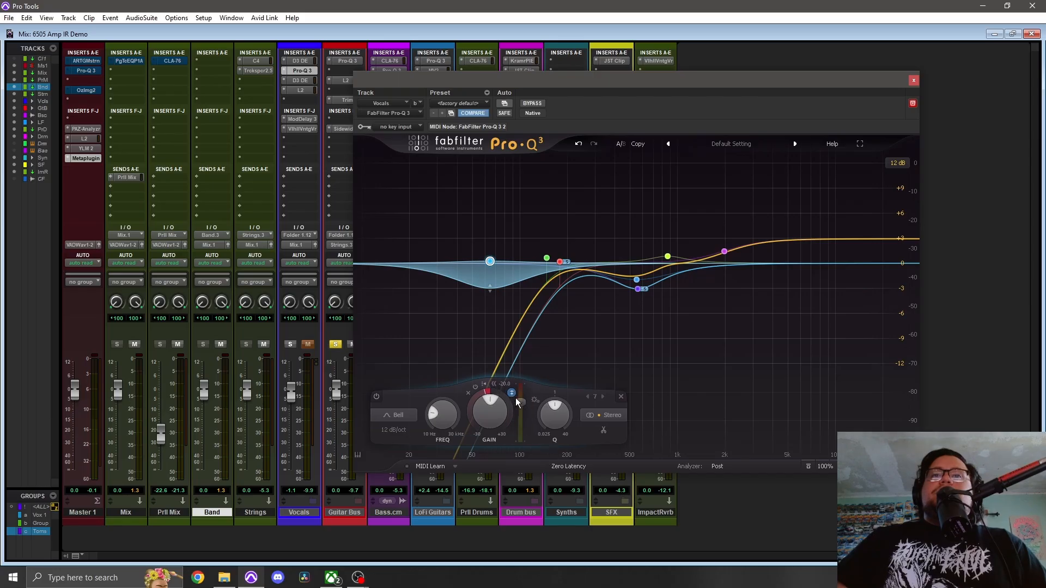
Step: Set the key input of the Vocals track's Pro-Q 3 to Bus 19
left_click(413, 126)
mouse_move(448, 169)
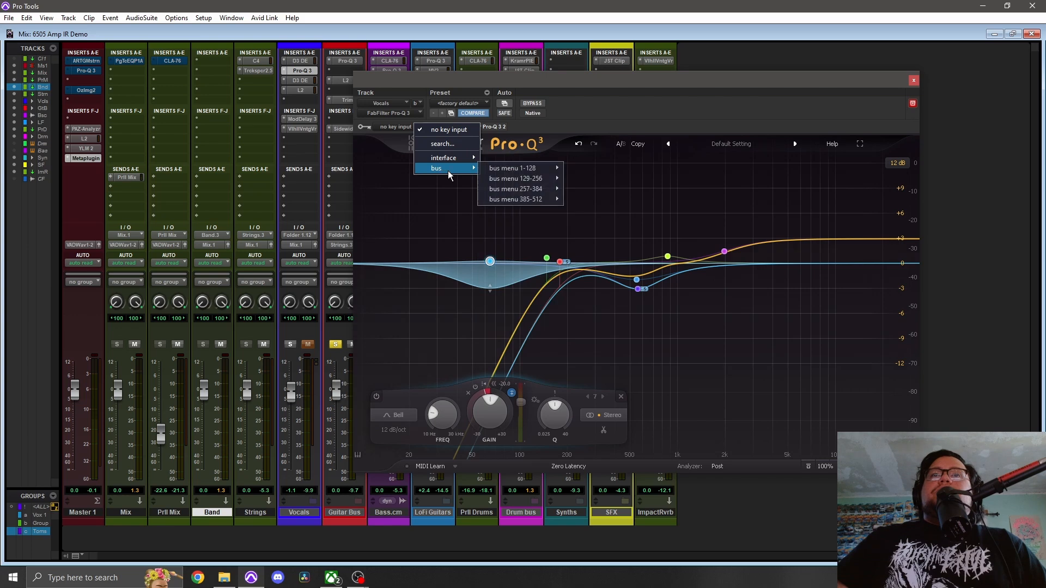
mouse_move(553, 173)
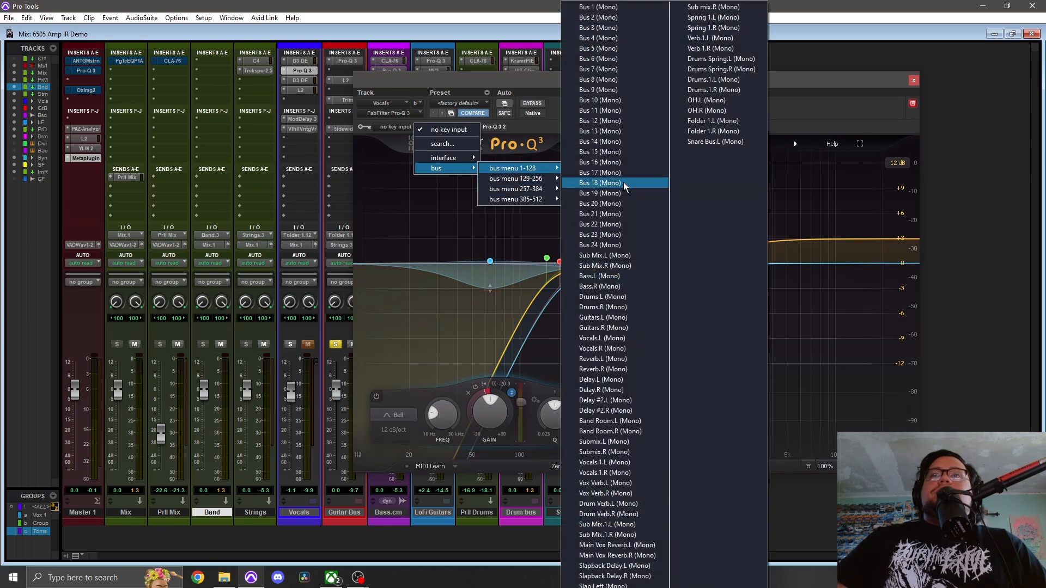
left_click(613, 198)
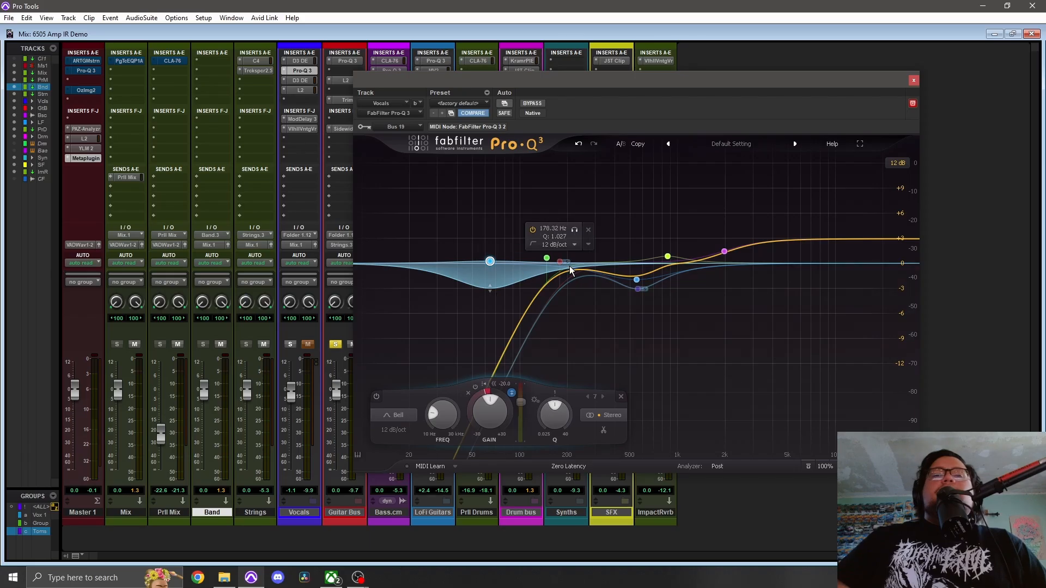
Step: Audition the dynamic bell band with its threshold at -4.4 dB, then delete the band and close Pro-Q 3
key("space")
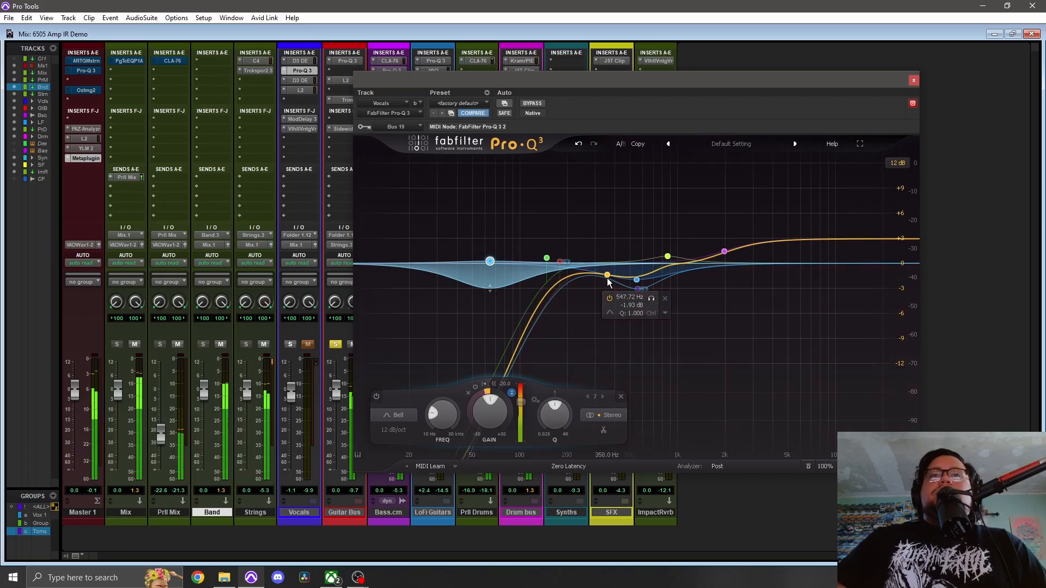
mouse_move(519, 402)
left_mouse_down()
mouse_move(527, 371)
mouse_move(522, 406)
mouse_move(523, 387)
left_mouse_up()
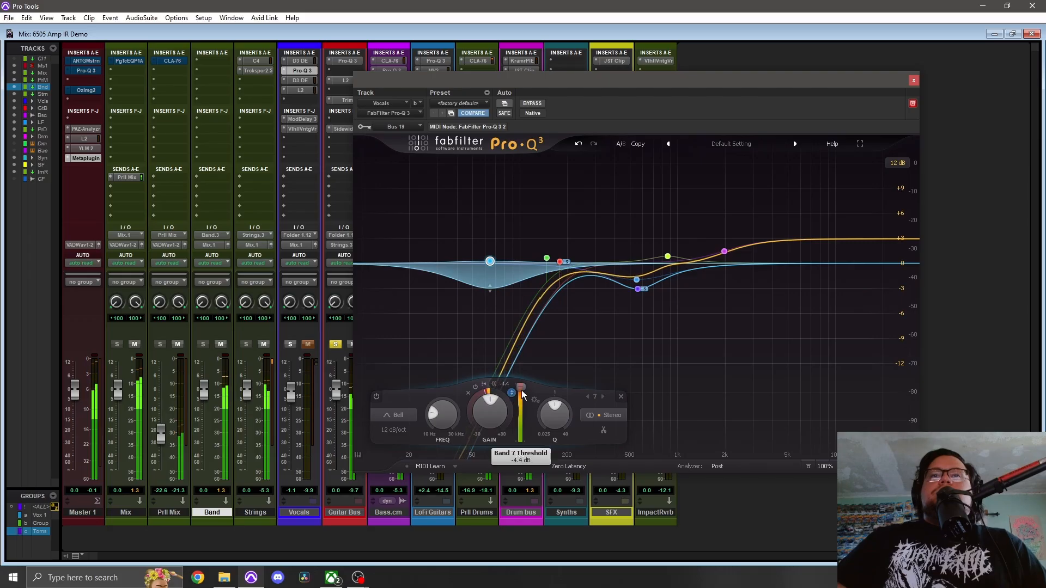
key("space")
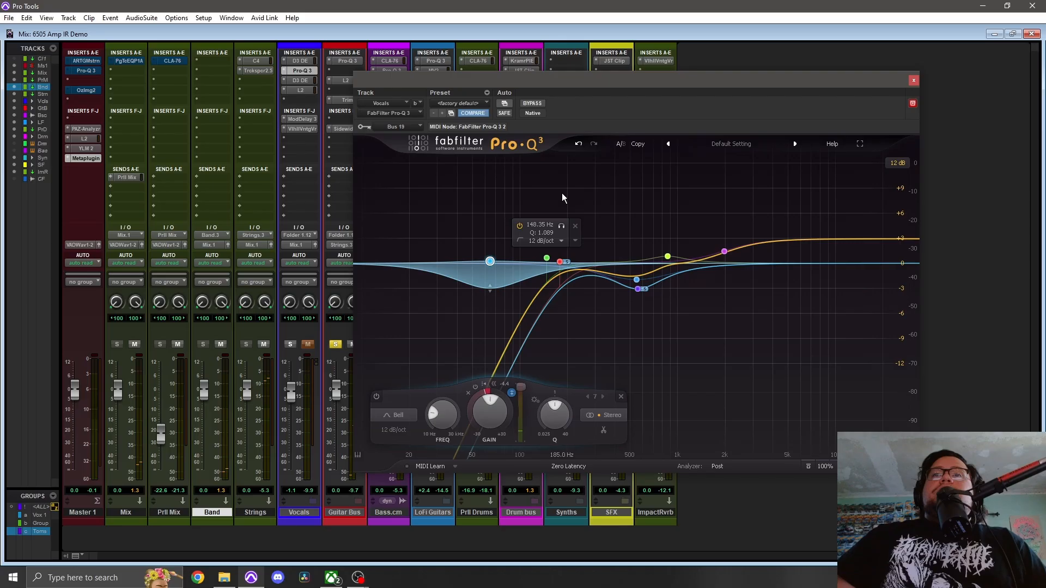
left_click(518, 229)
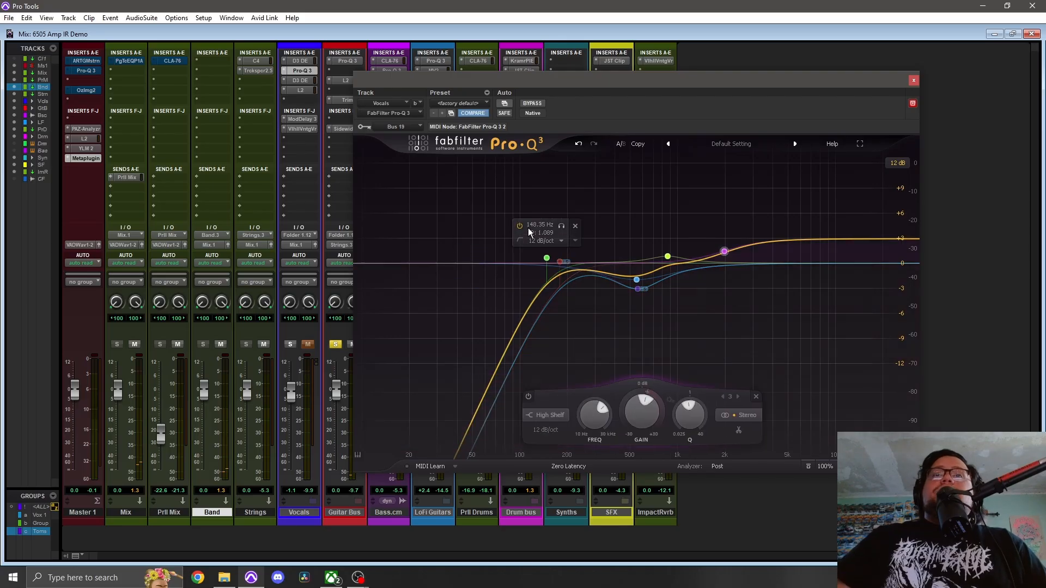
left_click(915, 80)
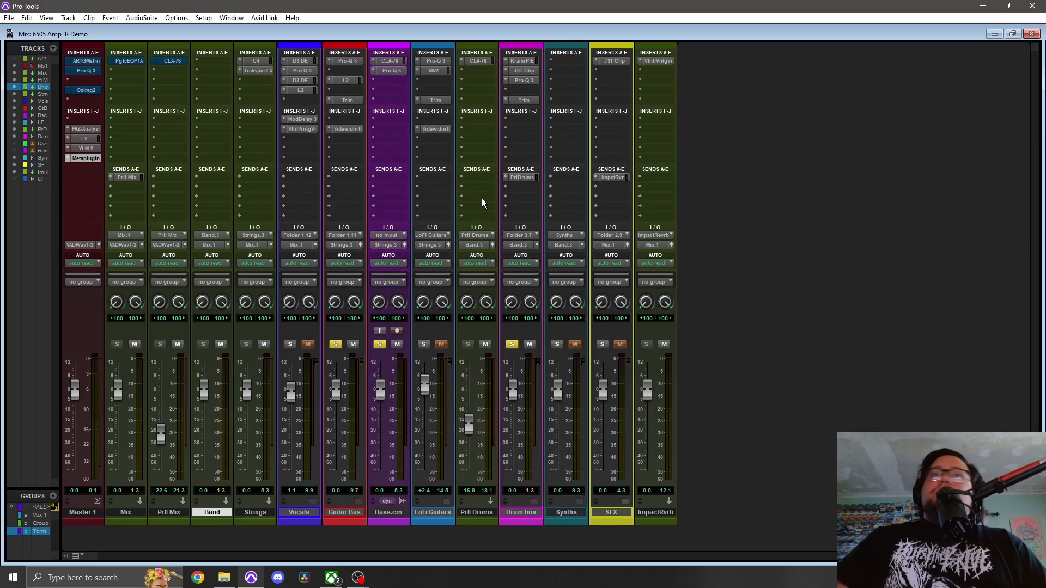
Step: Reopen Trackspacer on the Strings bus, switch from the Advanced Panel back to the spectrum display, and close the plug-in window
left_click(266, 71)
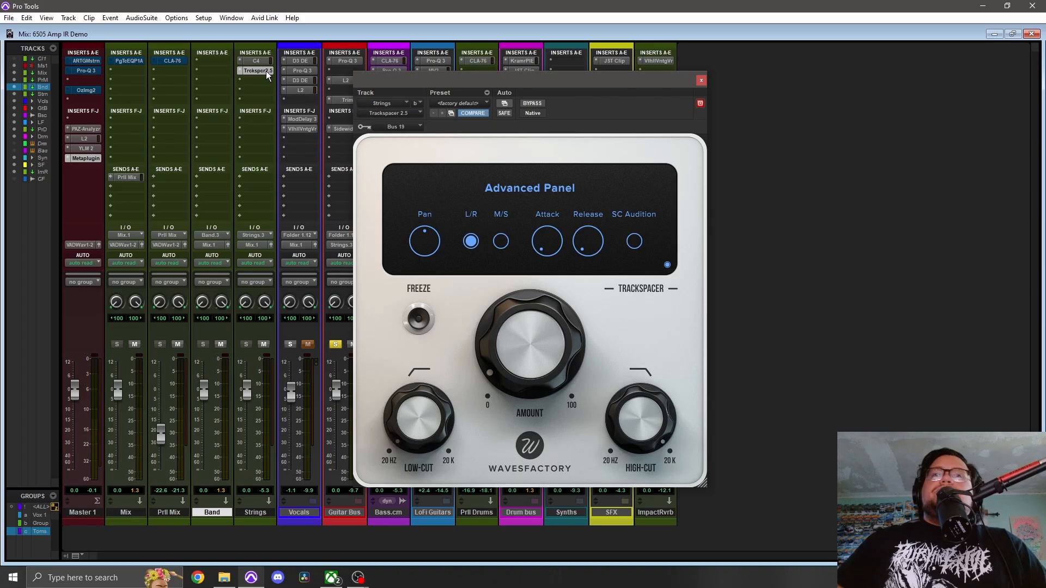
left_click(667, 265)
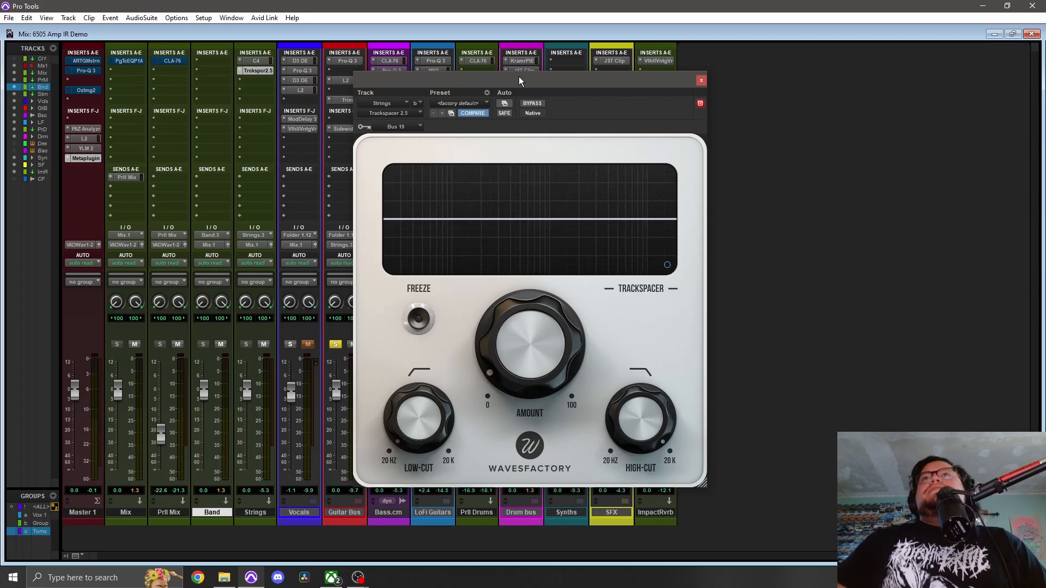
left_click_drag(554, 85, 592, 106)
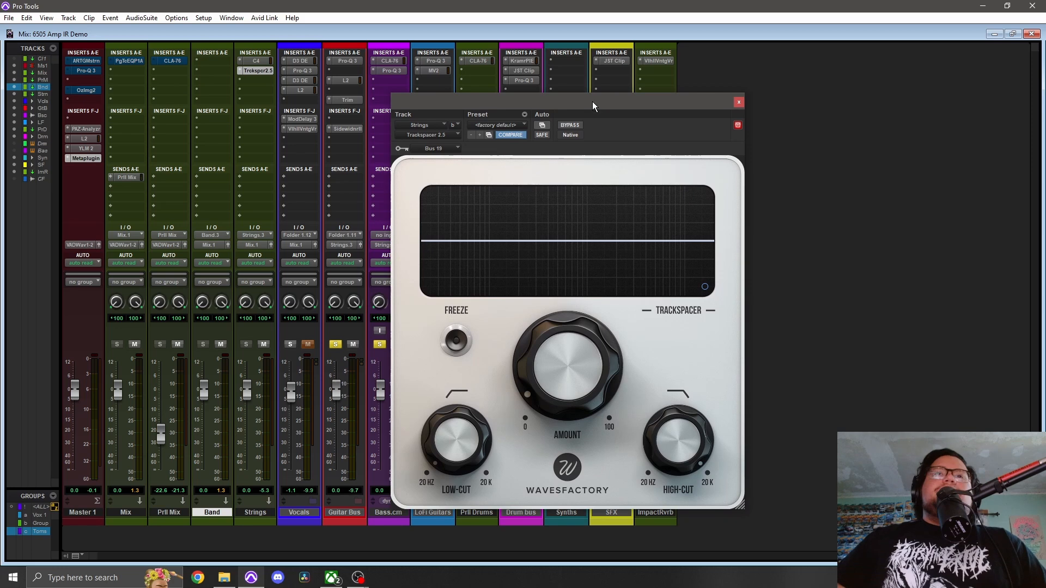
left_click(739, 102)
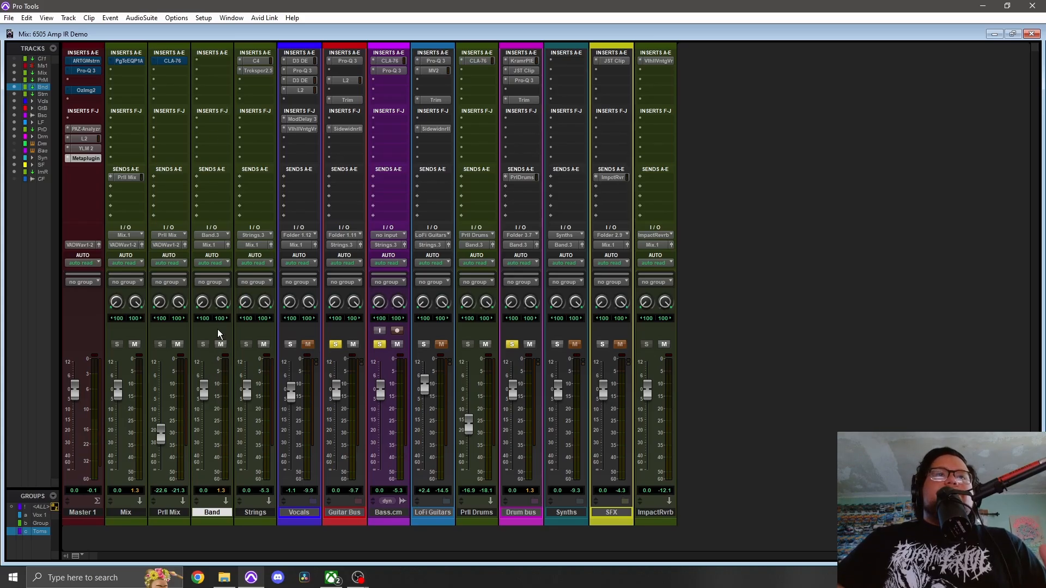
Step: Take the Guitar Bus, the bass track and the Drum bus out of solo
left_click(379, 345)
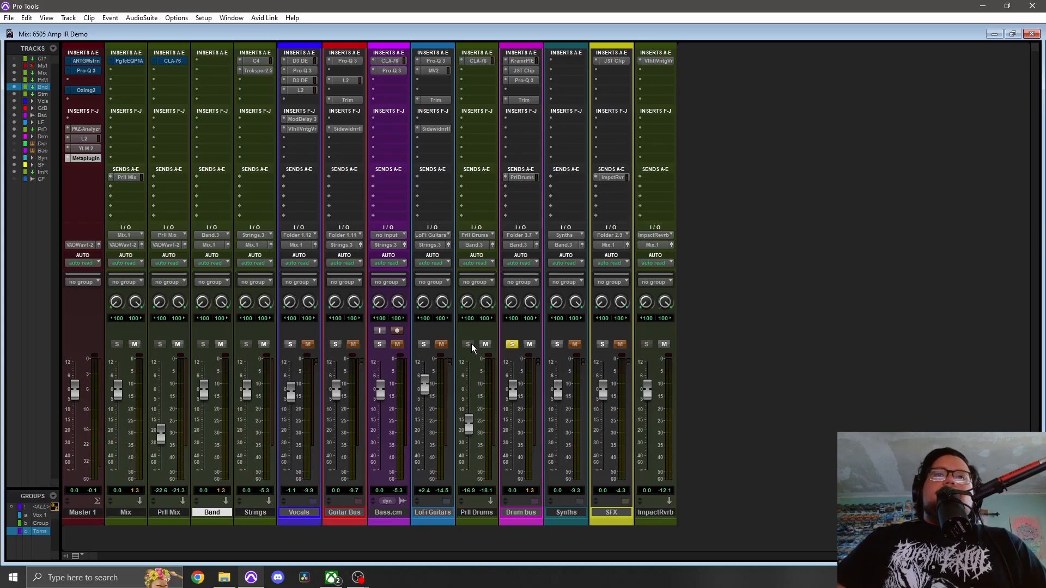
left_click(511, 344)
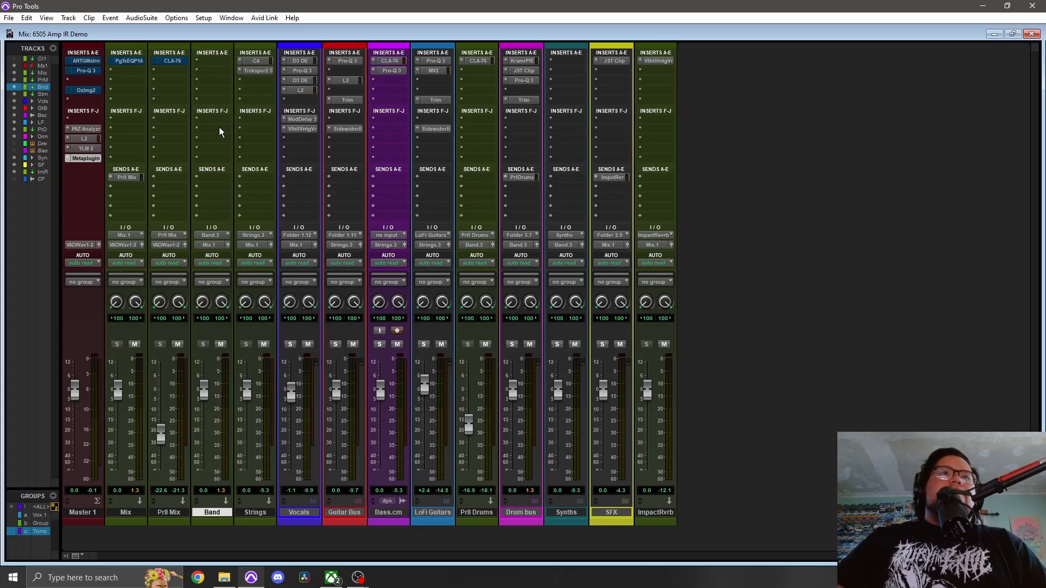
Step: Insert the Waves SSLComp (stereo) multichannel plug-in in the first insert slot of the Band bus and reposition its window
left_click(204, 61)
mouse_move(272, 91)
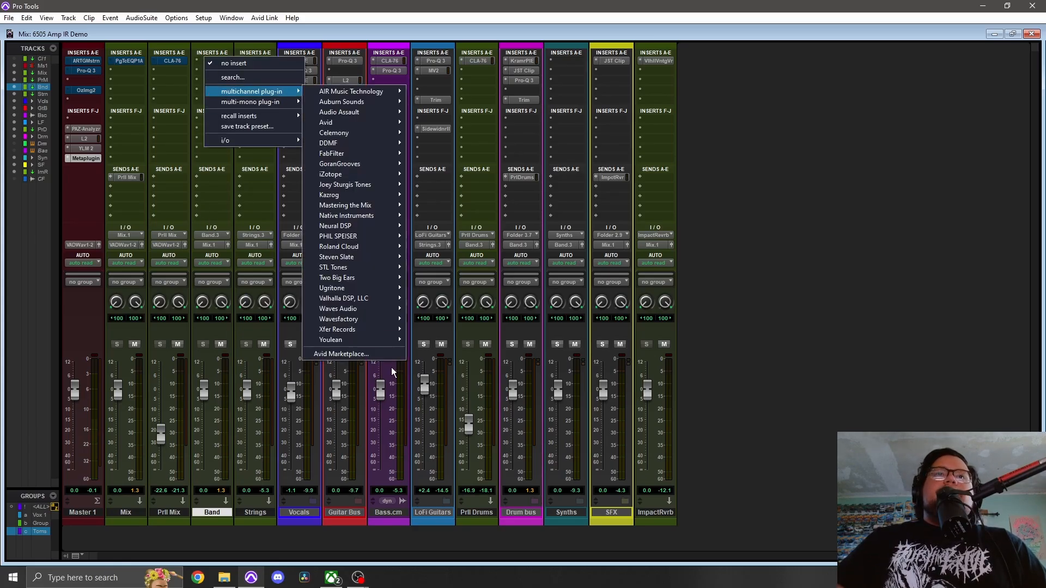
mouse_move(386, 309)
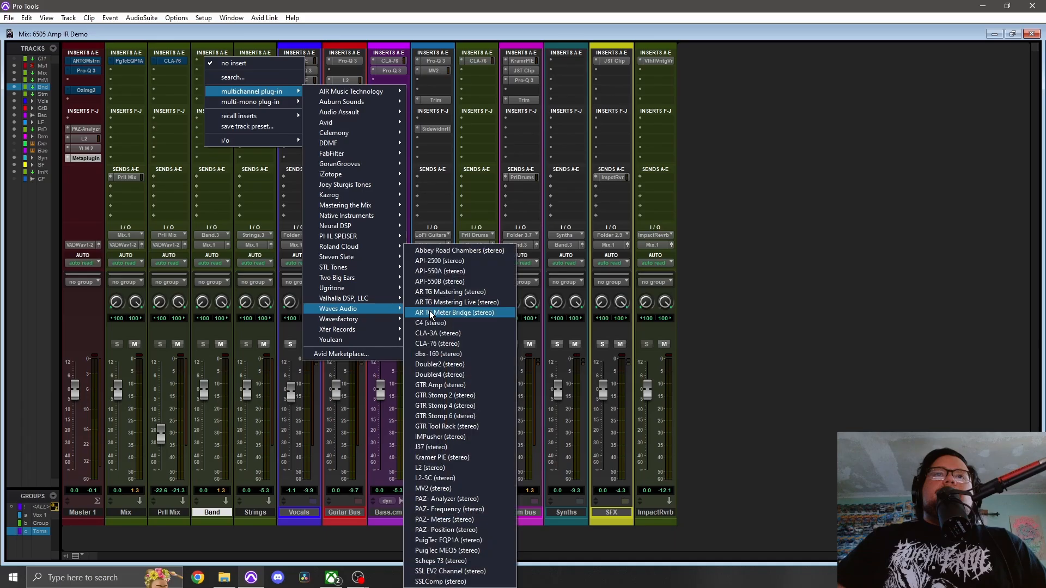
left_click(479, 581)
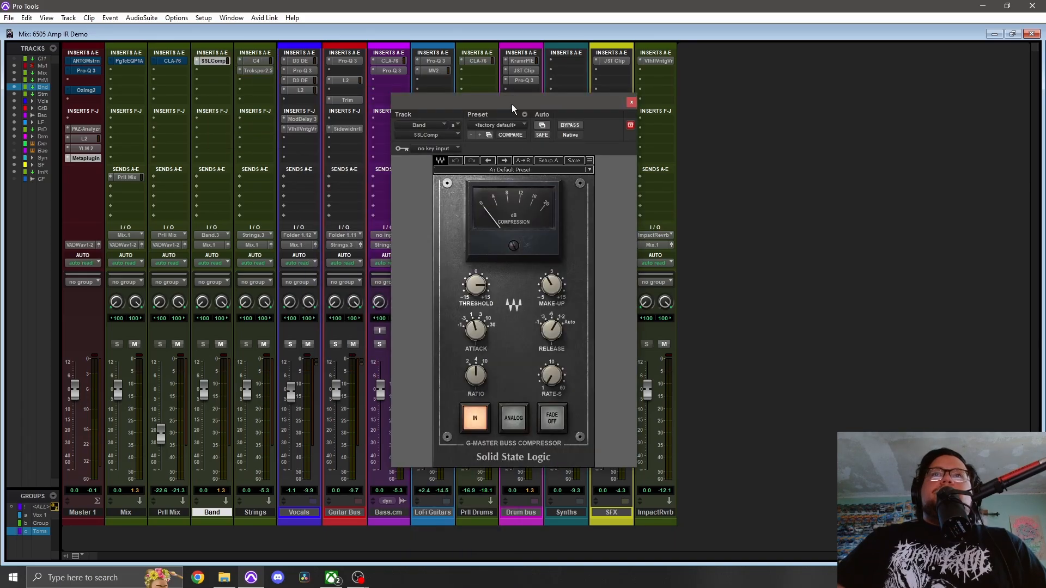
left_click_drag(512, 104, 518, 145)
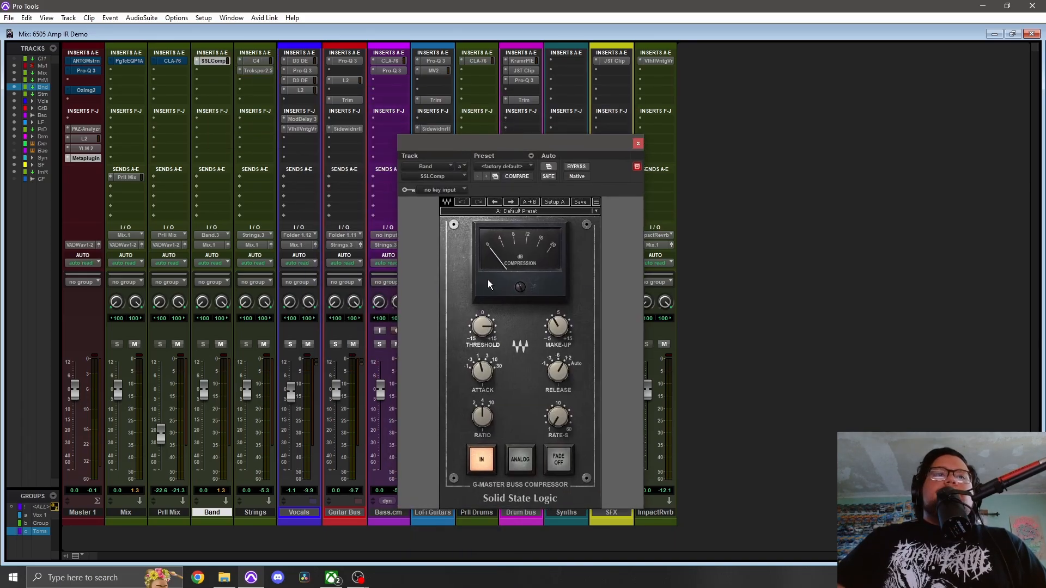
Step: Close the SSLComp window and remove the plug-in from the Band bus
left_click(637, 144)
left_click(198, 60)
left_click(218, 65)
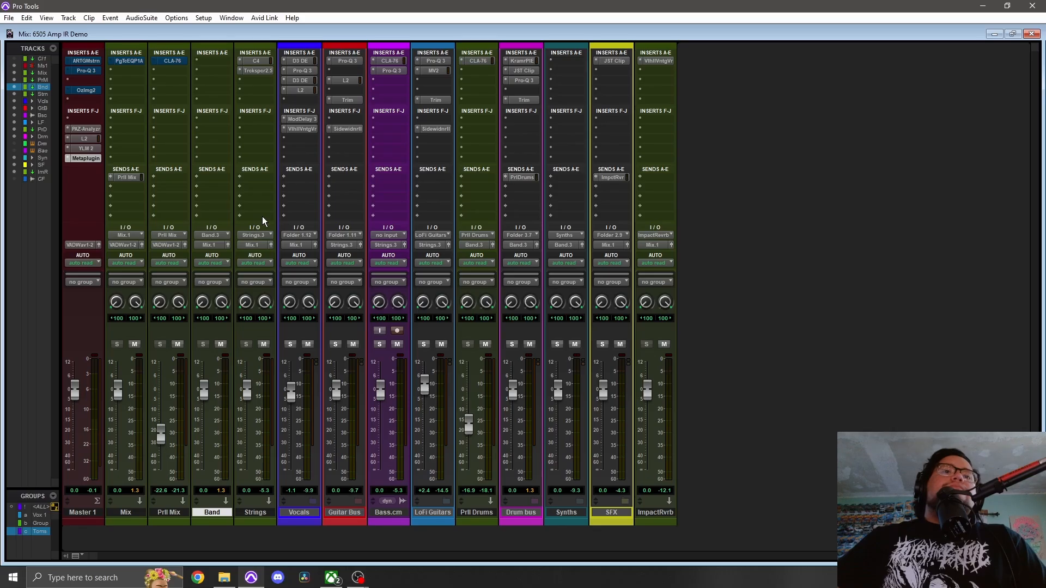
left_click(308, 346)
left_click(304, 344)
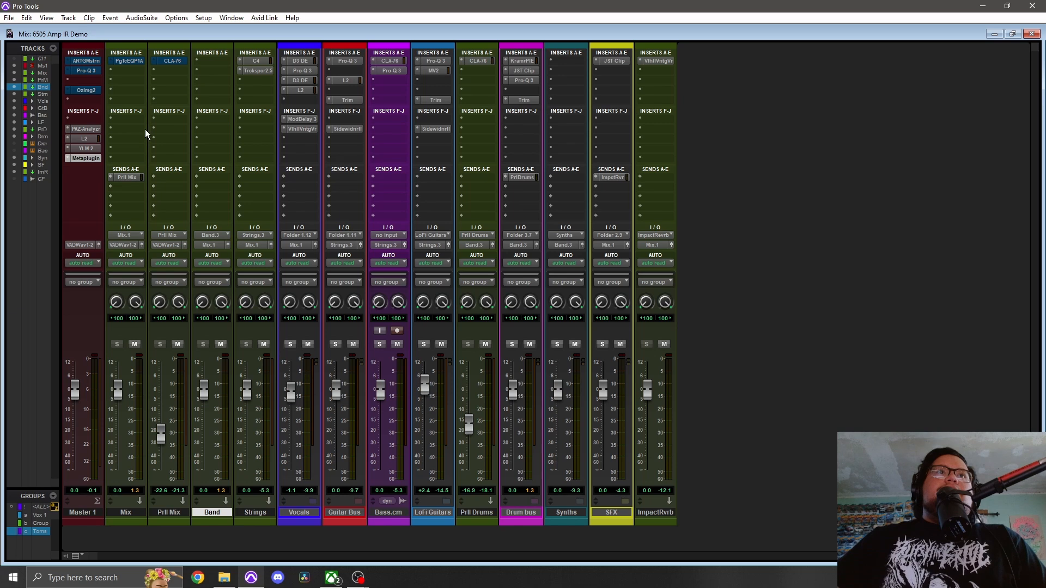
Step: Open the PuigTec EQP1A equalizer on the Mix bus and reposition its window over the mixer
left_click(129, 58)
left_click_drag(574, 151, 584, 168)
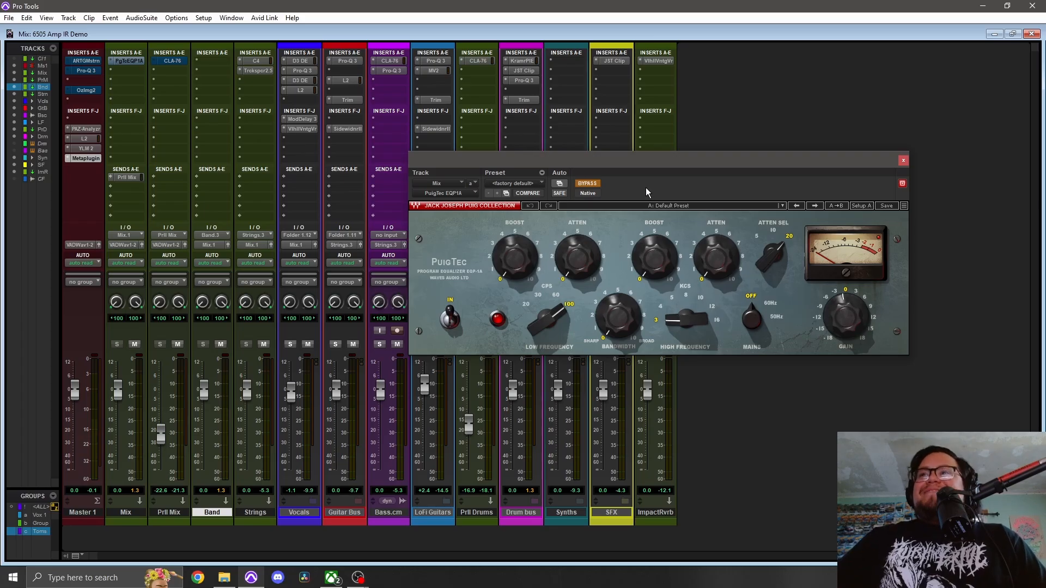
left_click(852, 312)
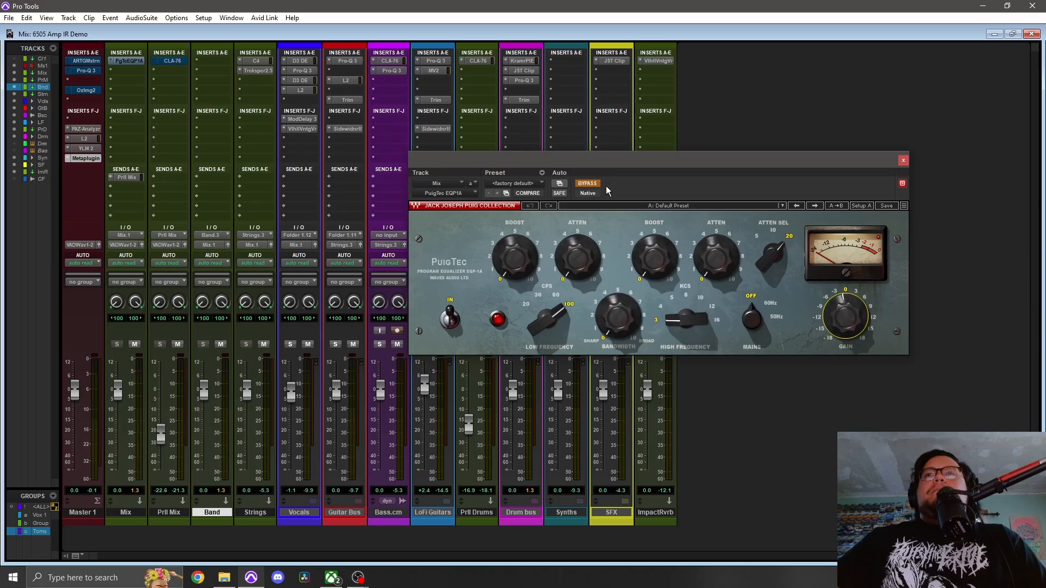
left_click_drag(595, 165, 464, 194)
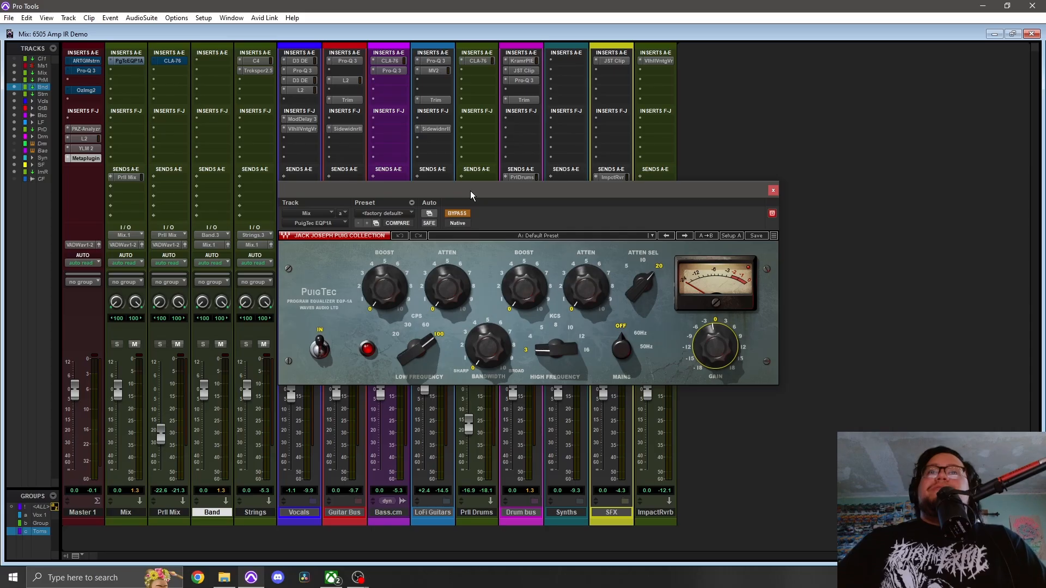
left_click_drag(472, 195, 622, 164)
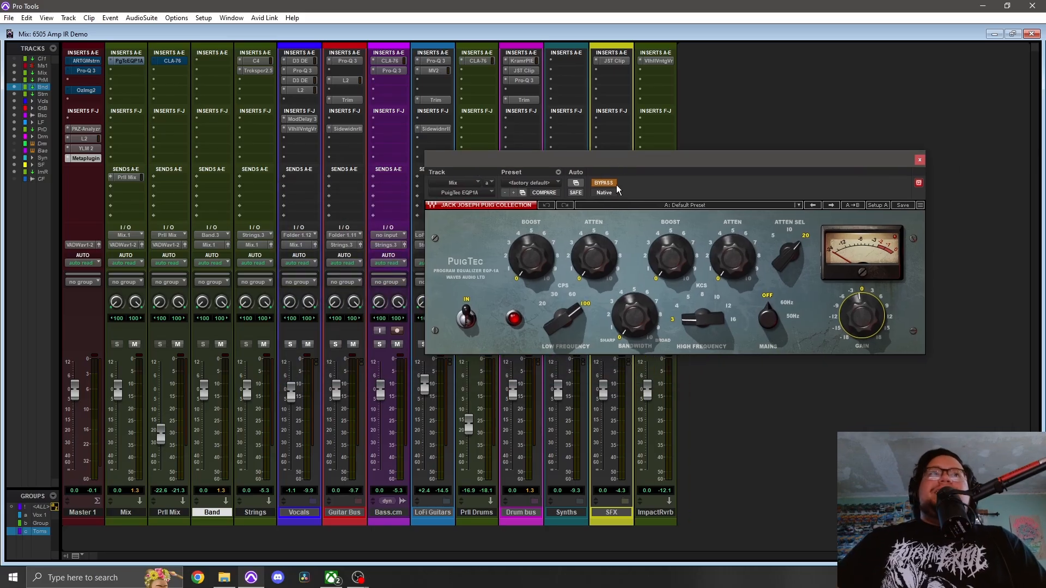
Step: Play the mix, compare the PuigTec EQP1A bypassed and active, leave it active, and close its window
key("space")
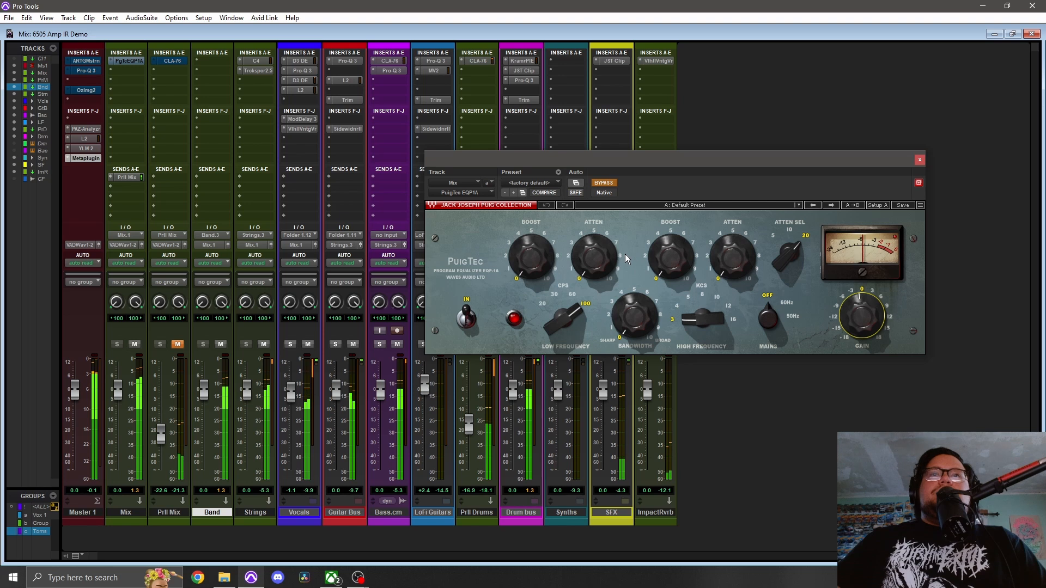
left_click(609, 186)
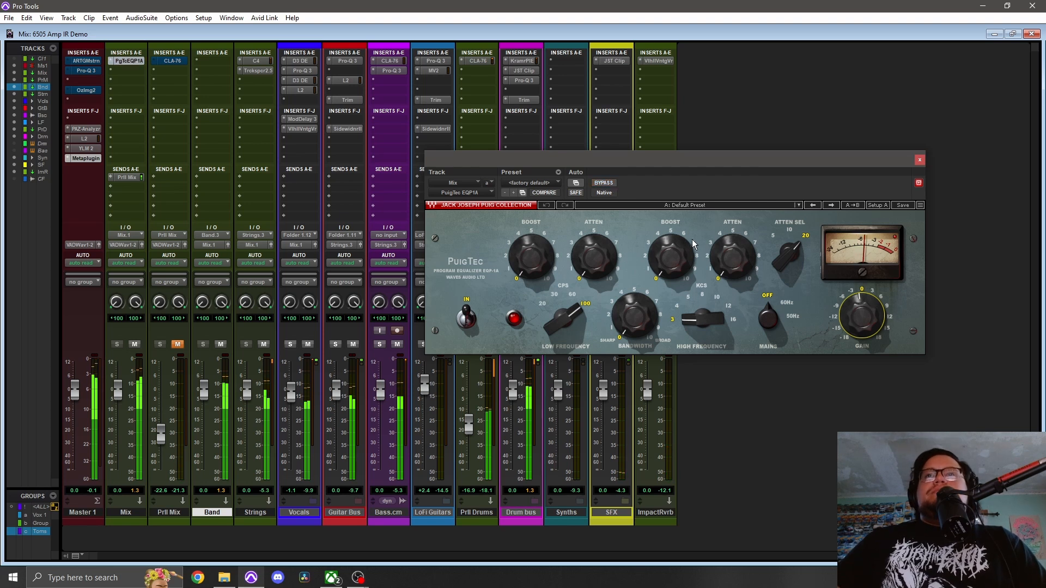
left_click(604, 183)
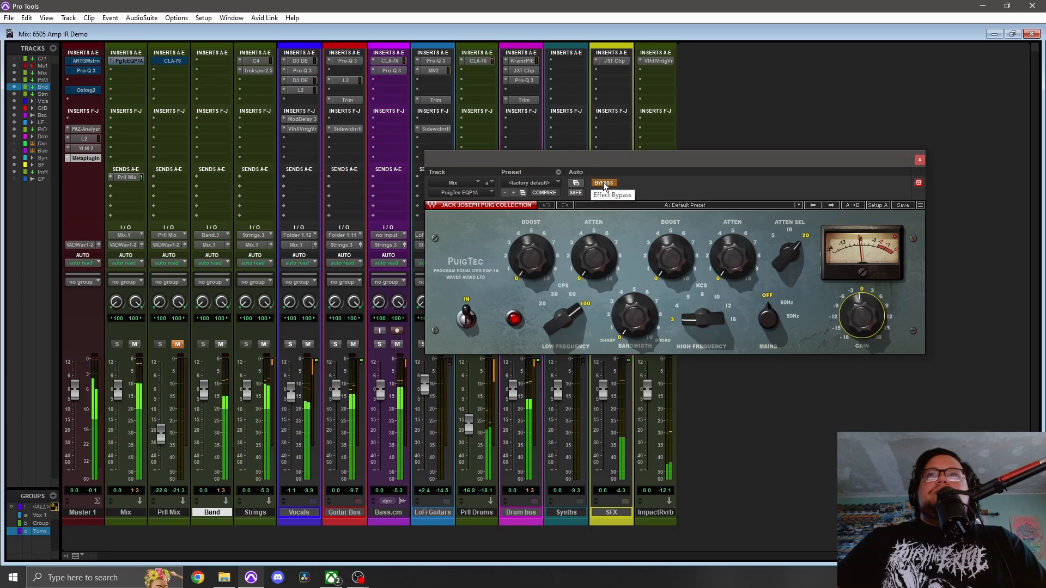
left_click(604, 184)
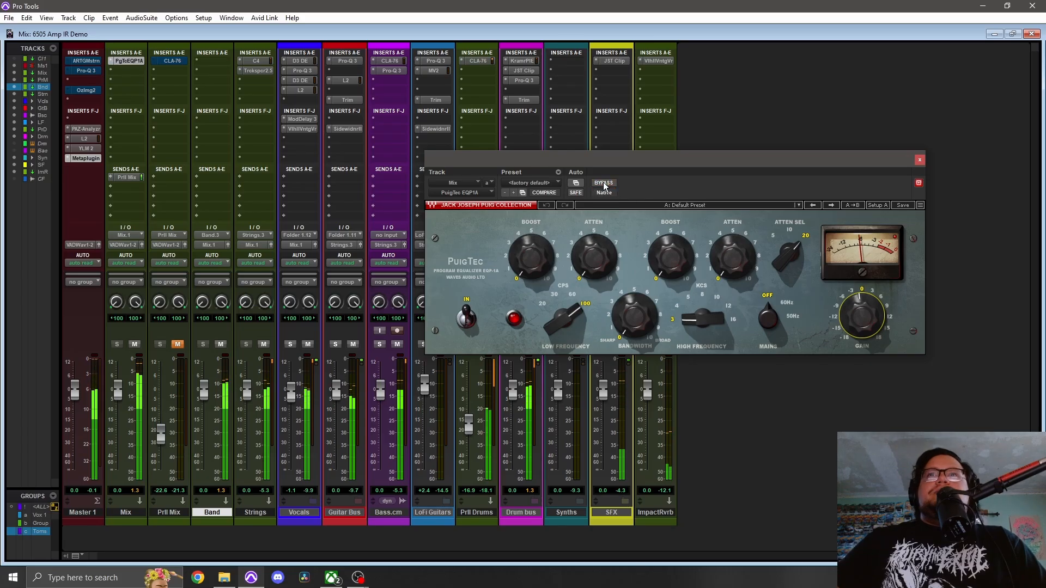
left_click(921, 162)
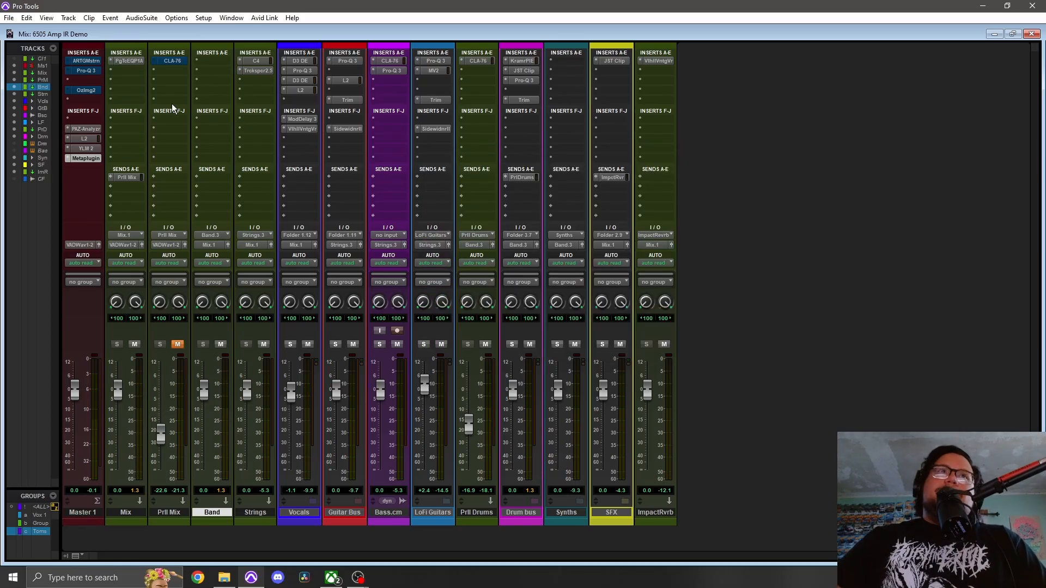
Step: Open the CLA-76 on the Prll Mix bus, take it out of bypass, and close its window
left_click(175, 61)
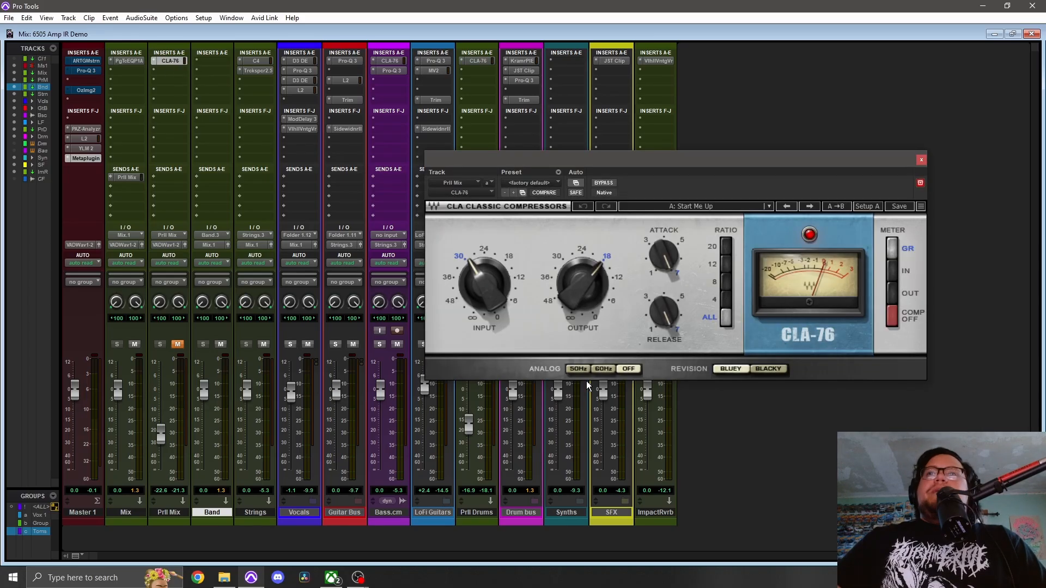
left_click(921, 160)
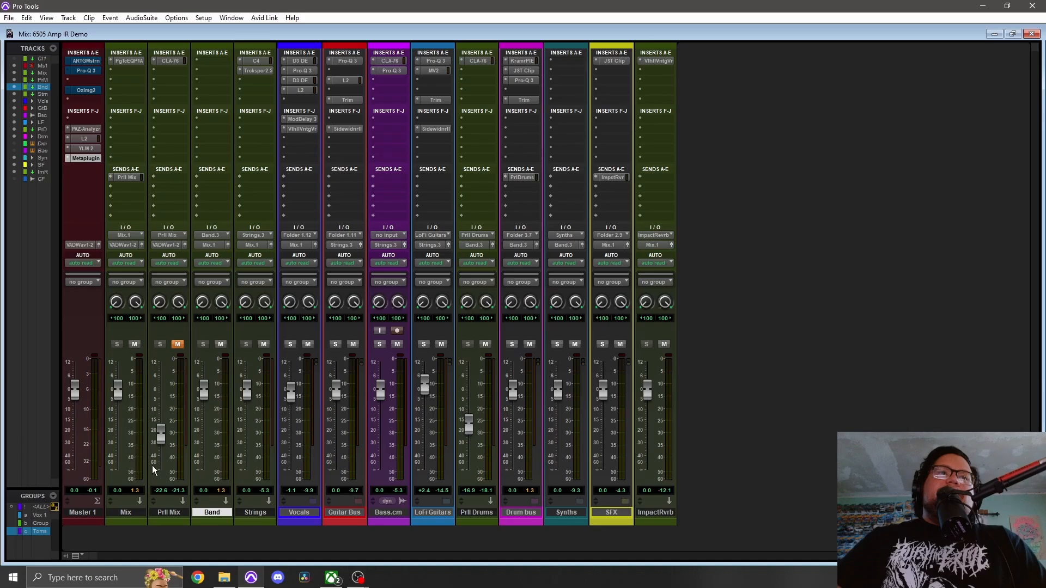
Step: Play the mix, compare it with the Prll Mix bus muted and unmuted, and leave the bus unmuted
key("space")
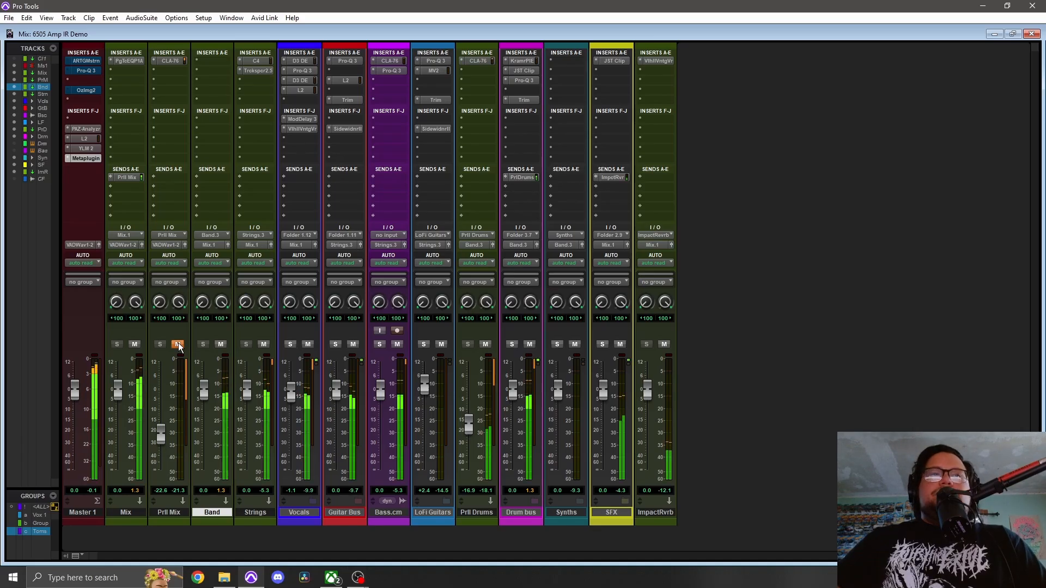
left_click(178, 344)
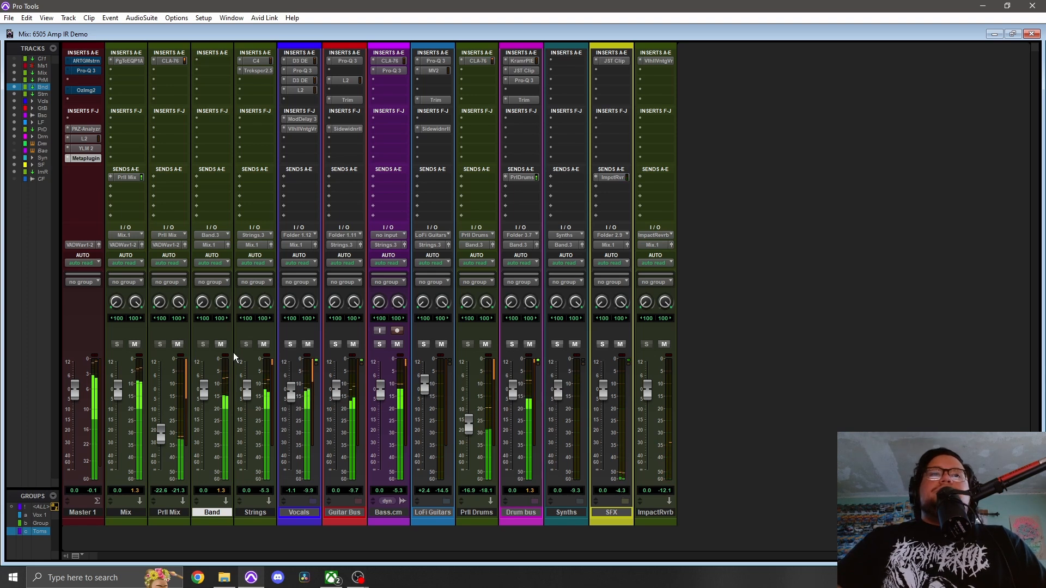
left_click(178, 345)
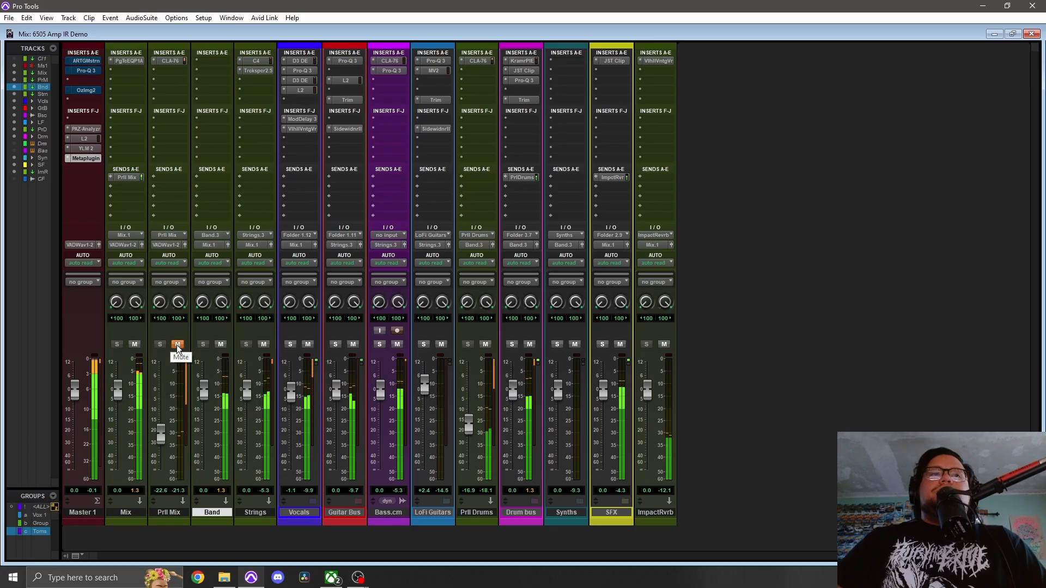
left_click(176, 345)
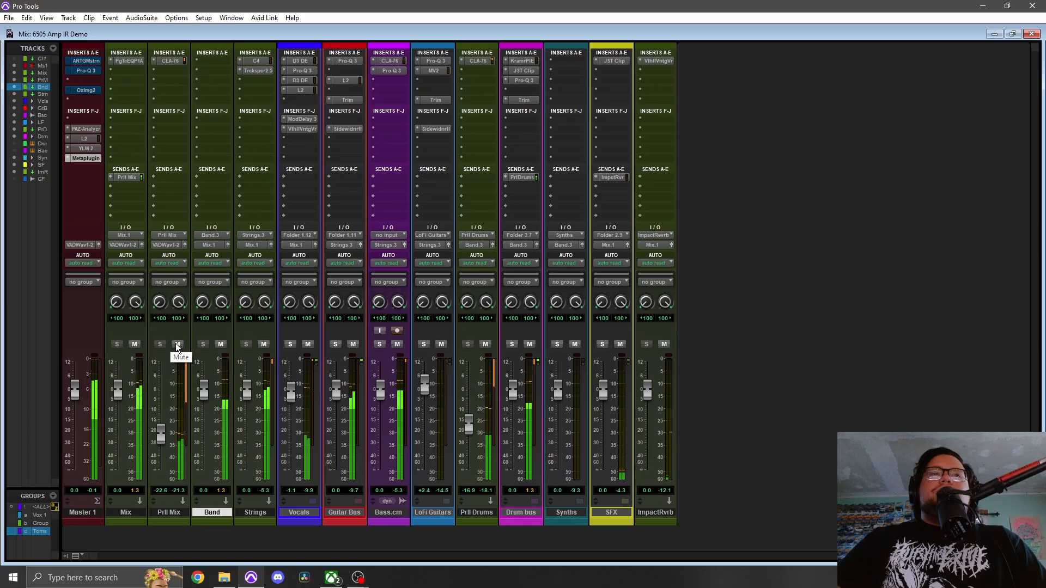
key("space")
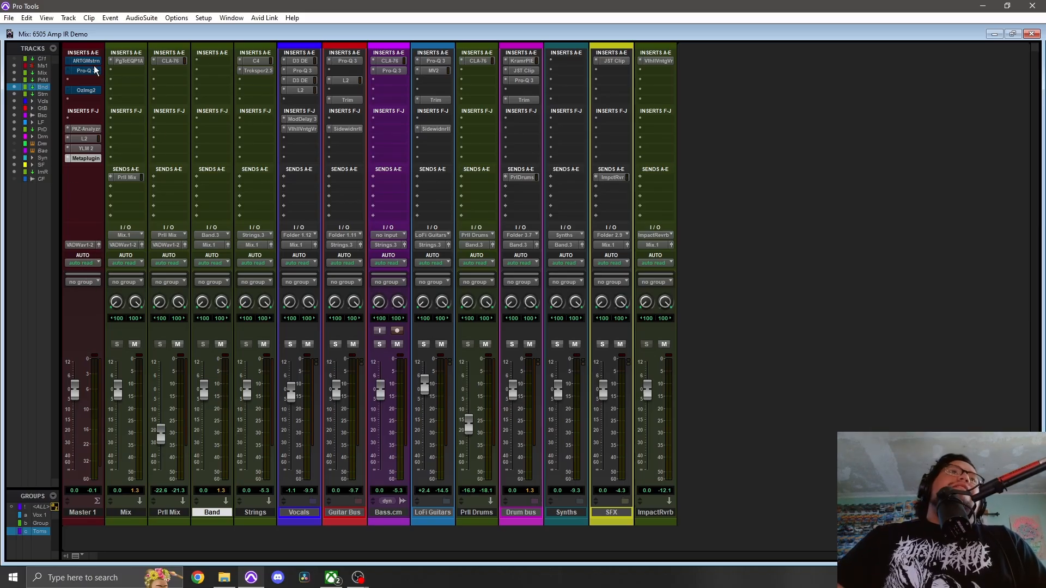
Step: Inspect the L2 Ultramaximizer settings on the Master 1 track and close the plug-in window
left_click(85, 139)
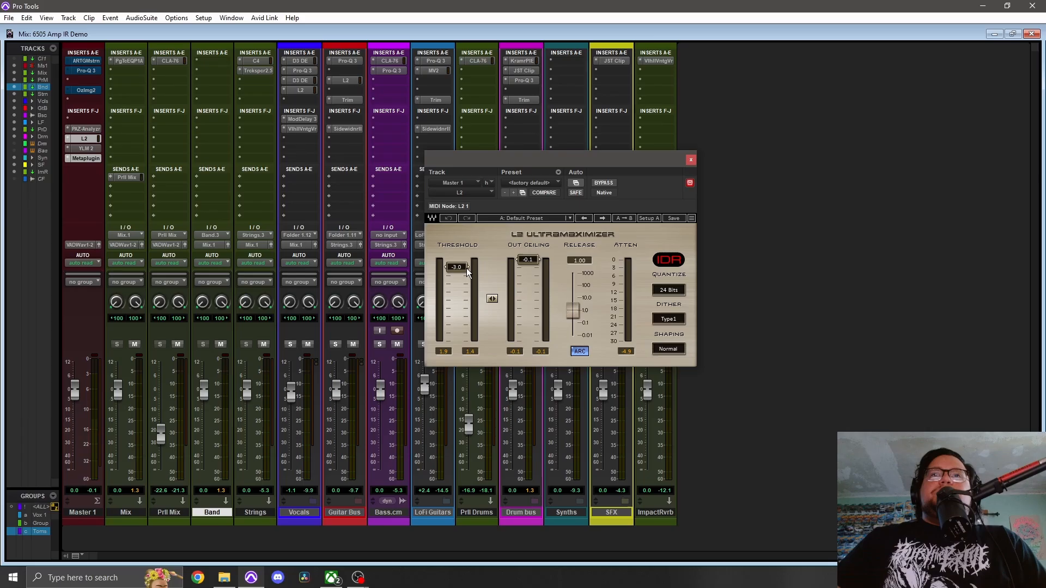
left_click(692, 160)
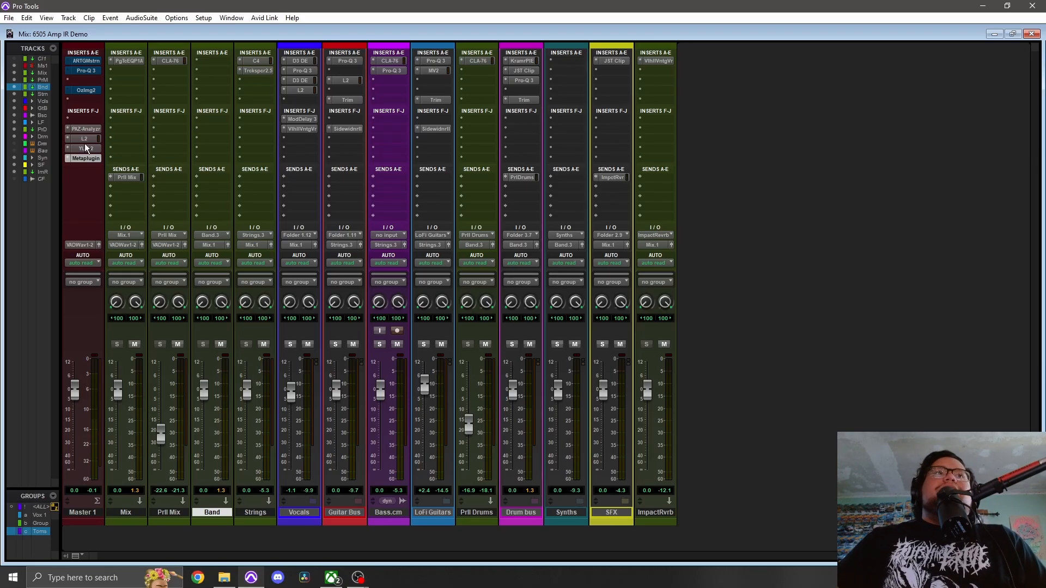
key("space")
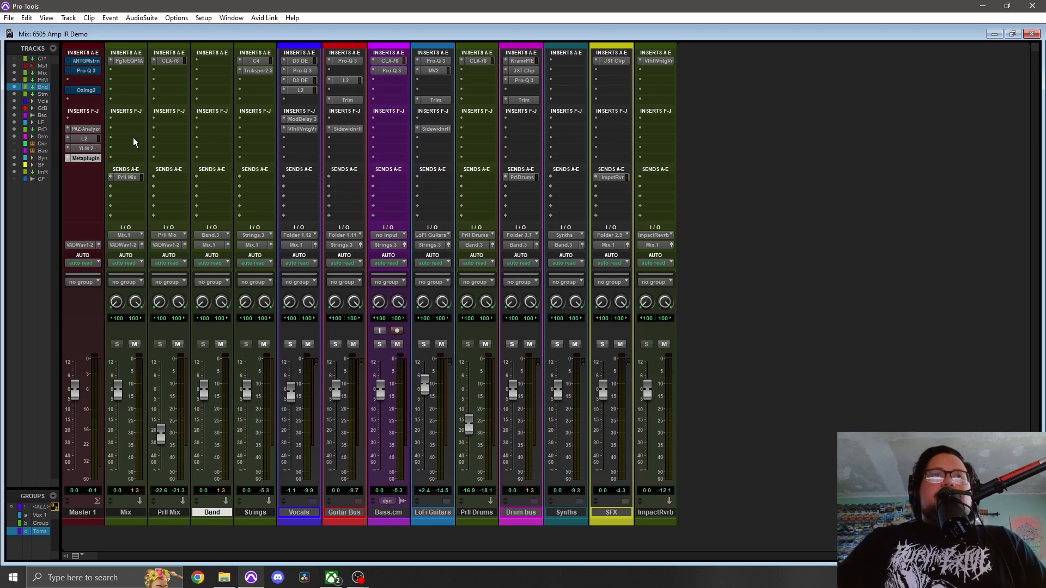
Step: Open AR TG Mastering on Master 1, take it out of bypass, and show the detailed mid/side view of its Tone module
left_click(86, 61)
left_click_drag(561, 158, 397, 96)
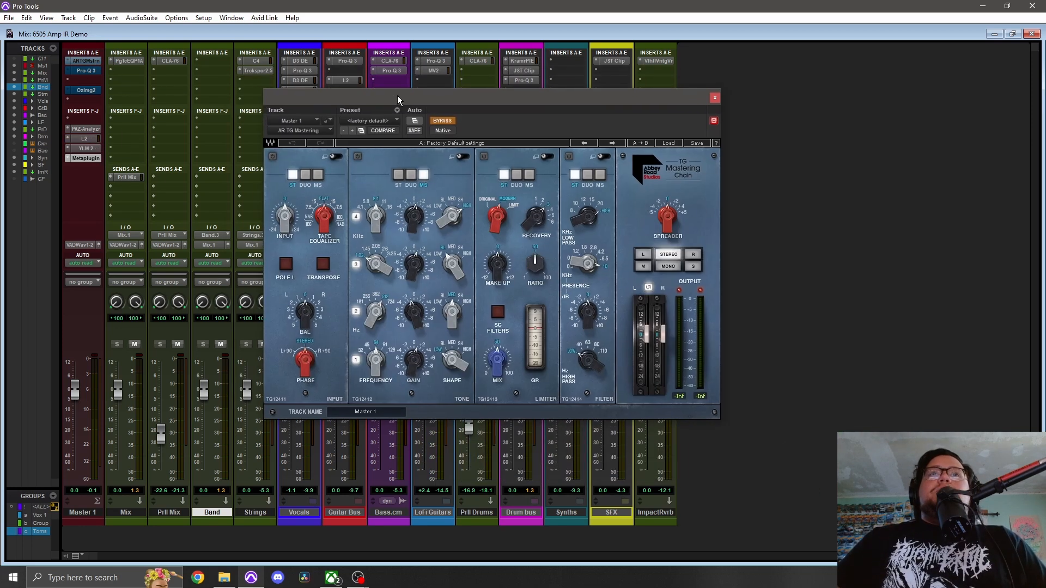
left_click(442, 121)
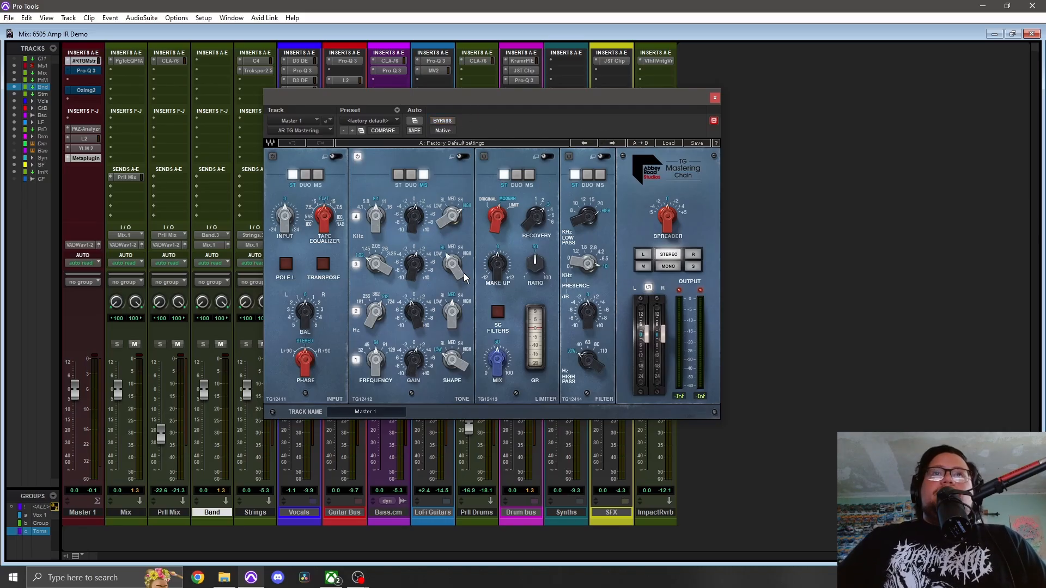
left_click(465, 158)
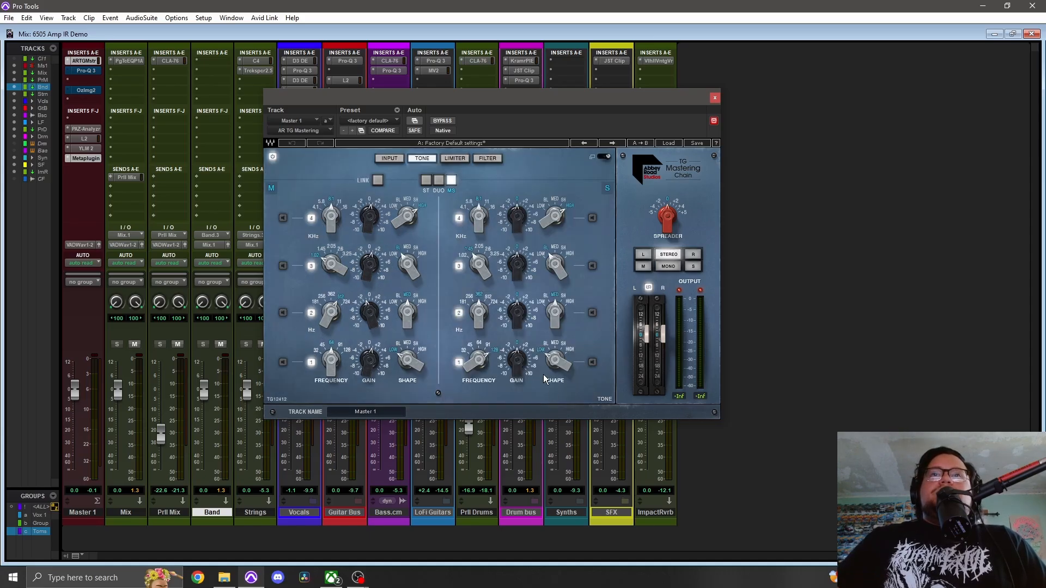
left_click_drag(520, 355, 519, 356)
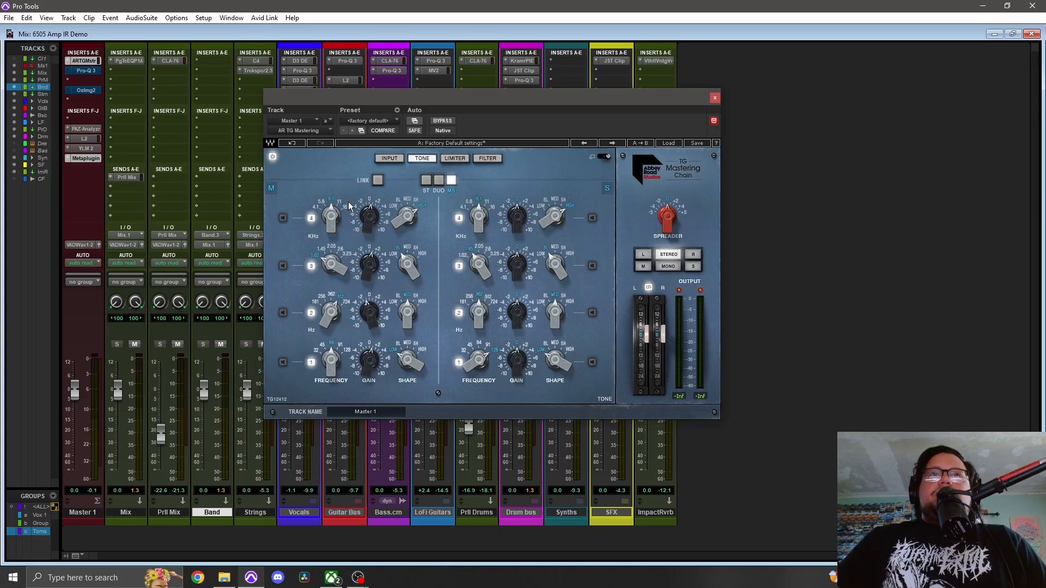
Step: Play the mix, compare the TG Mastering Chain bypassed and active, and stop playback with it active
left_click(444, 121)
key("space")
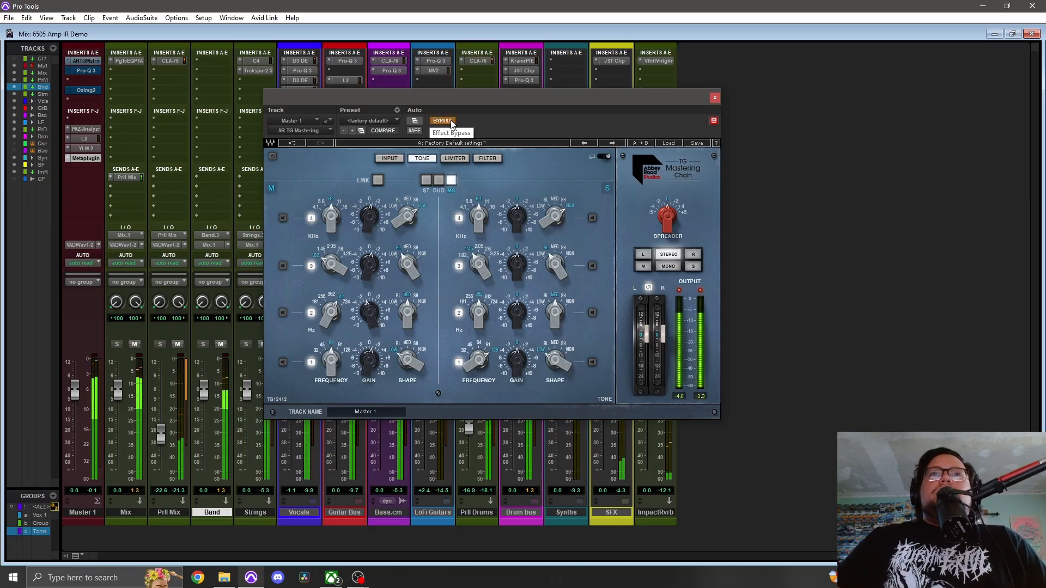
left_click(444, 121)
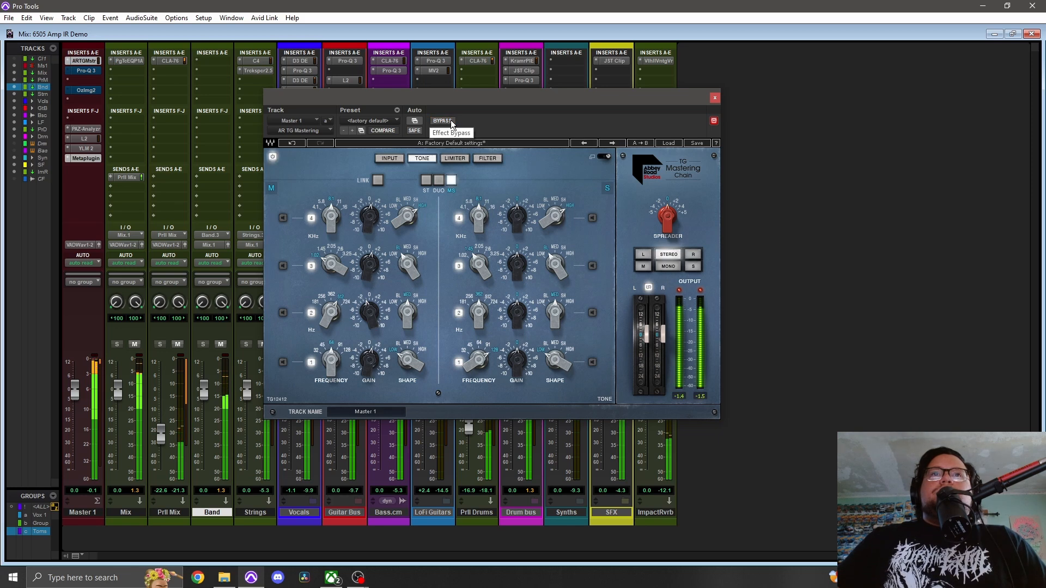
left_click(444, 121)
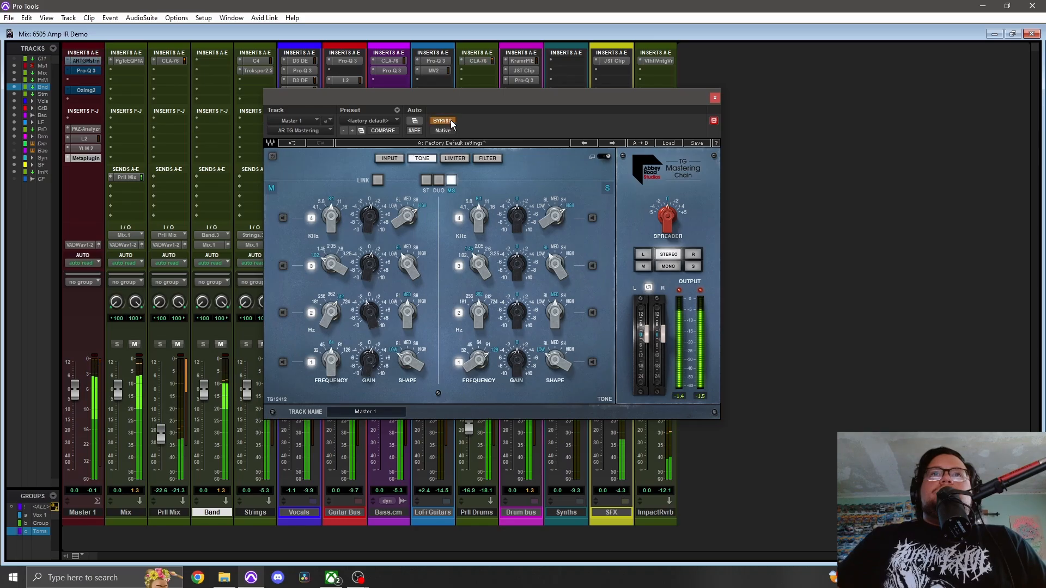
left_click(452, 122)
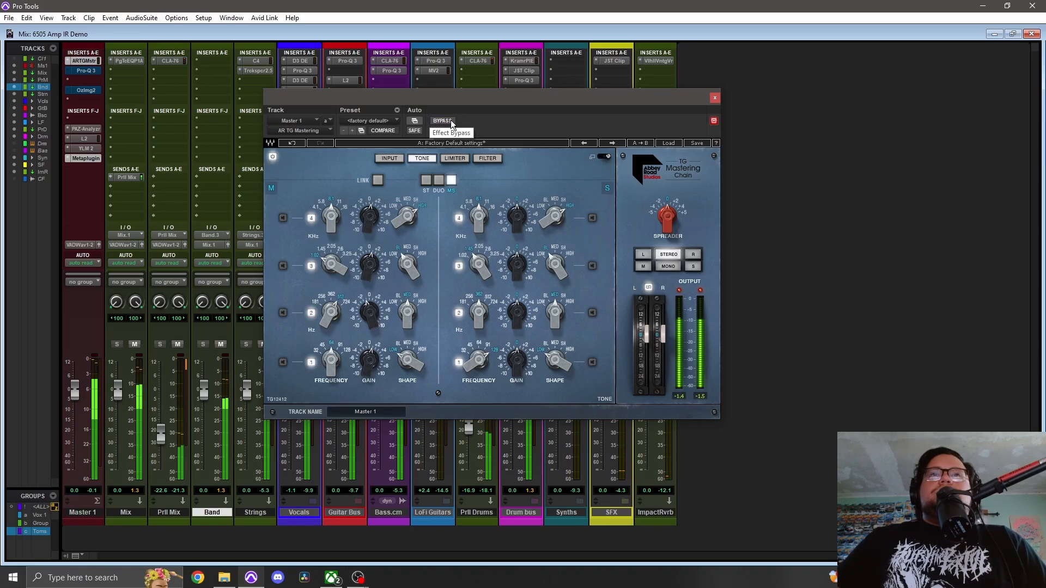
key("space")
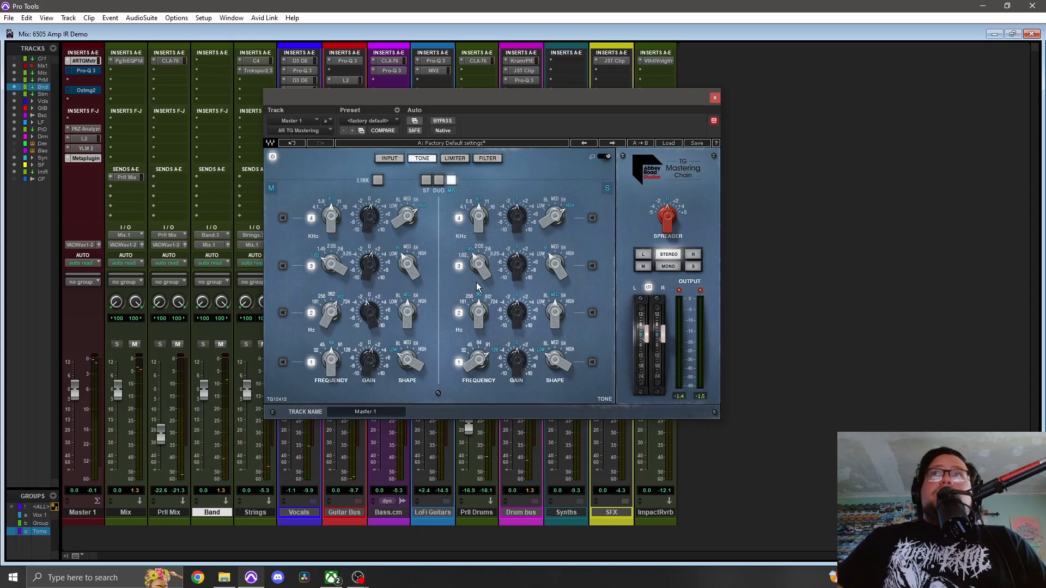
Step: Examine the mid-channel gain settings of all four bands in the TG Mastering Chain's Tone module
left_click_drag(368, 361, 368, 357)
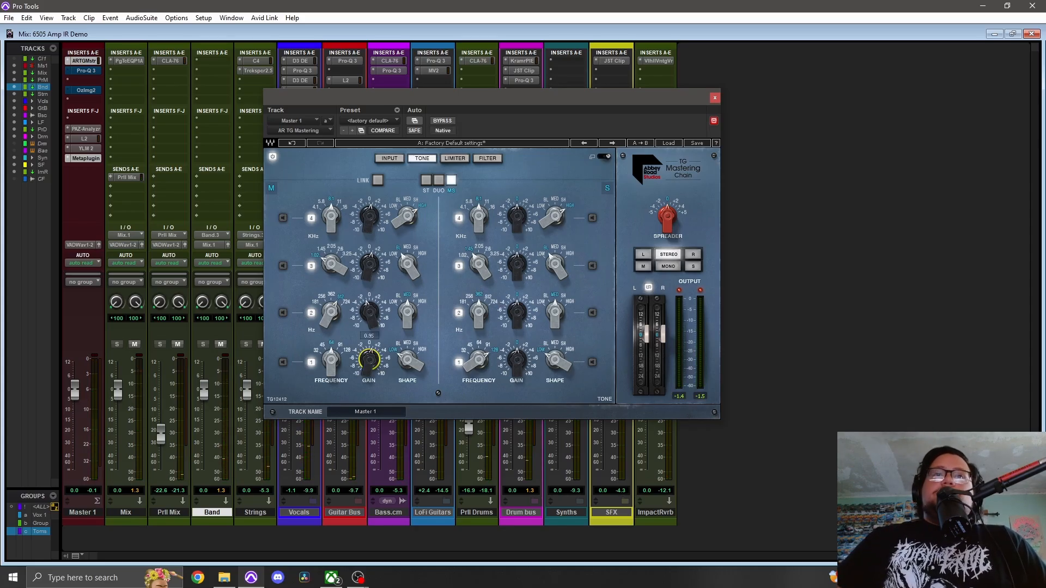
left_click_drag(369, 312, 369, 316)
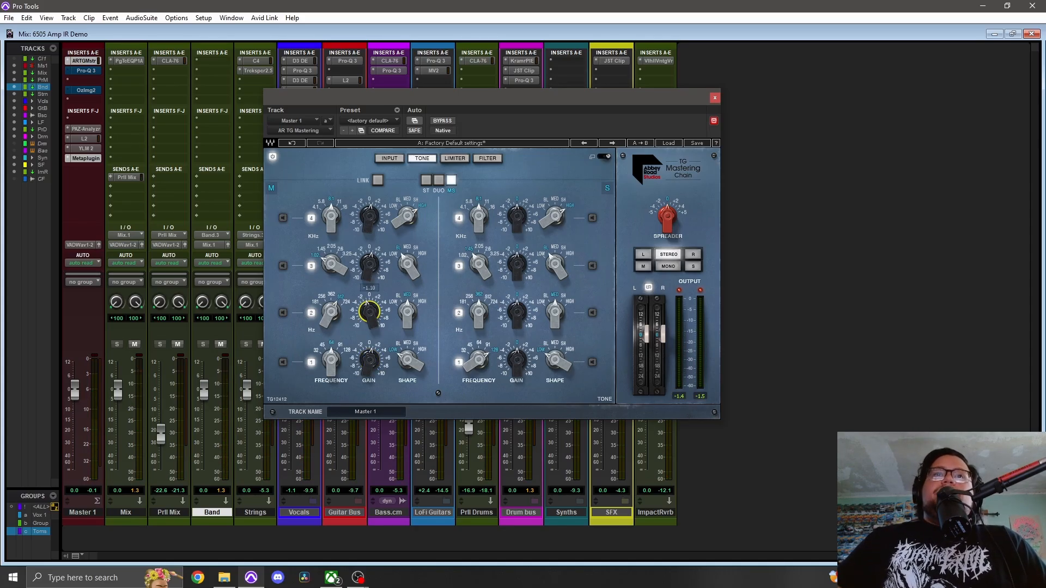
left_click_drag(369, 264, 369, 262)
left_click_drag(369, 217, 369, 214)
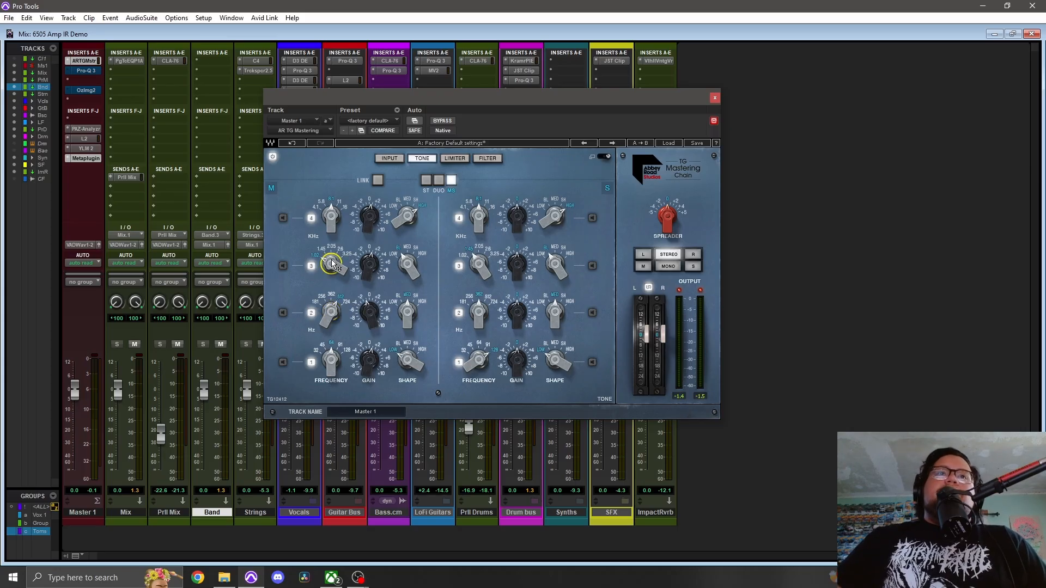
mouse_move(376, 269)
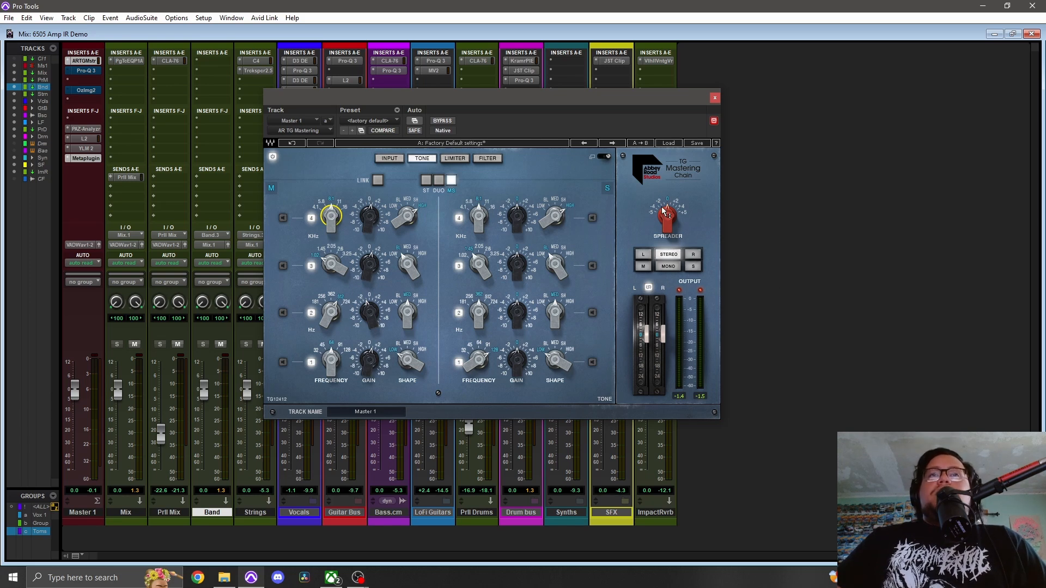
Step: Return the TG Mastering Chain to its full overview and open the detailed view of the Filter module
left_click(604, 159)
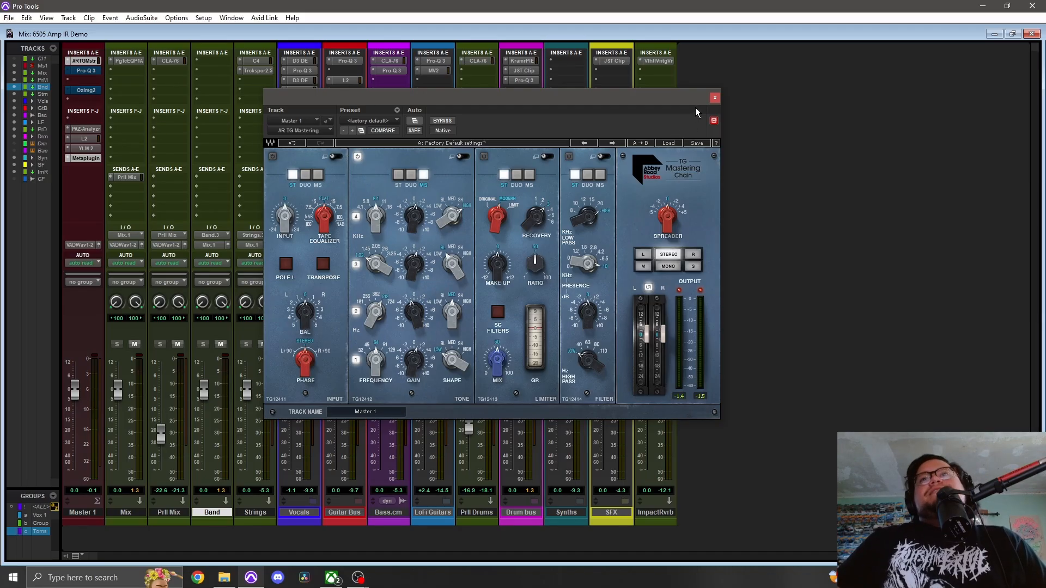
left_click(602, 157)
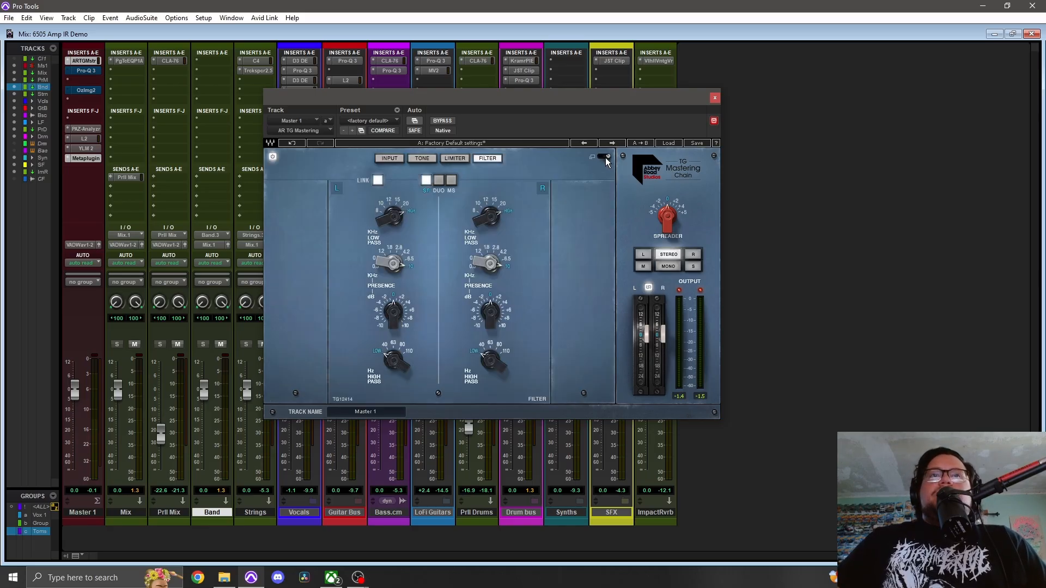
Step: Return the TG Mastering Chain to its full overview, close it, and open Pro-Q 3 on Master 1
left_click(605, 157)
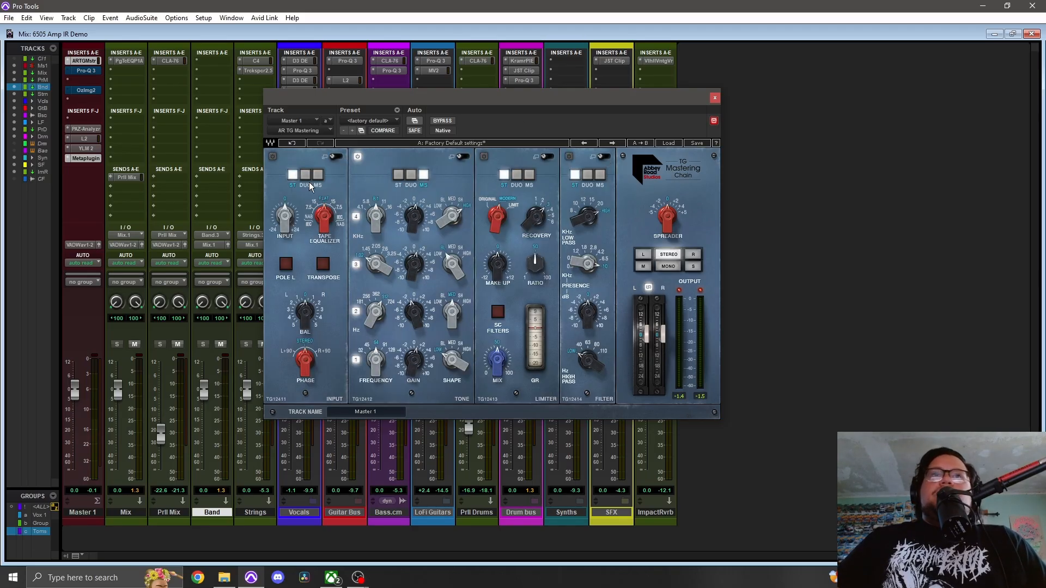
left_click(715, 100)
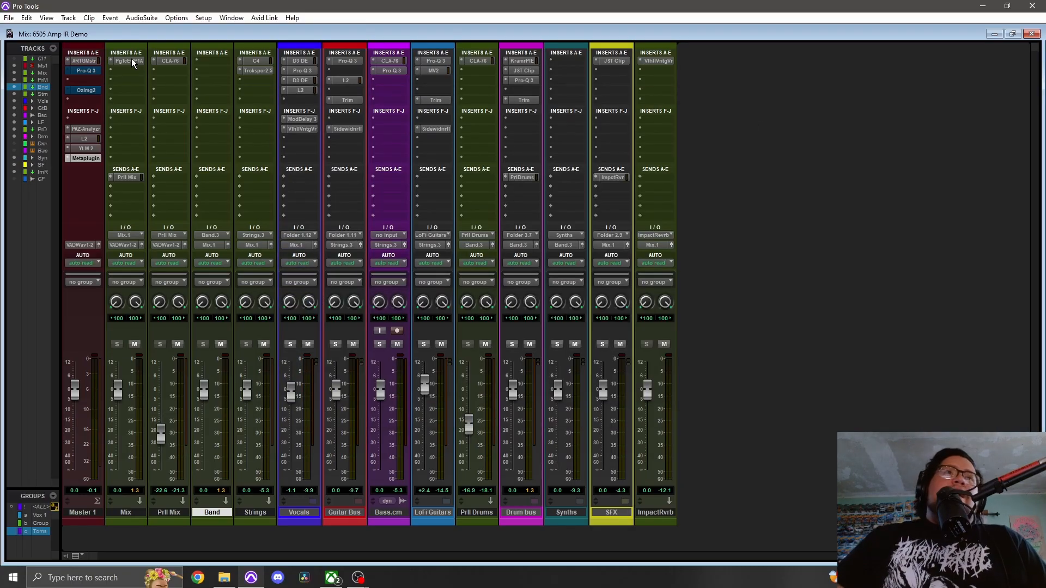
left_click(99, 69)
left_click_drag(511, 116, 466, 78)
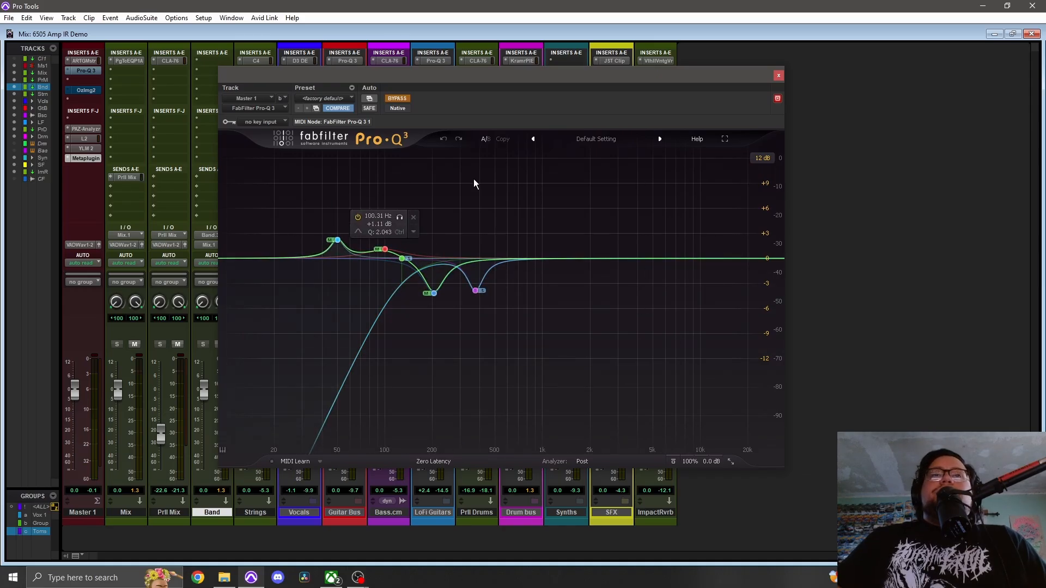
Step: Play the mix, compare Master 1's Pro-Q 3 active and bypassed, and leave it active when playback stops
key("space")
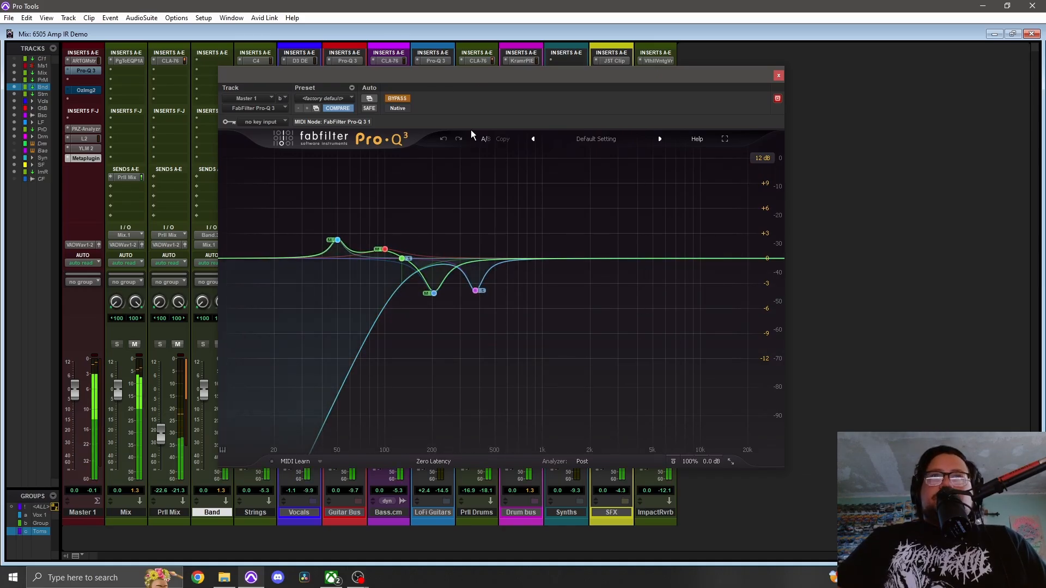
left_click(402, 98)
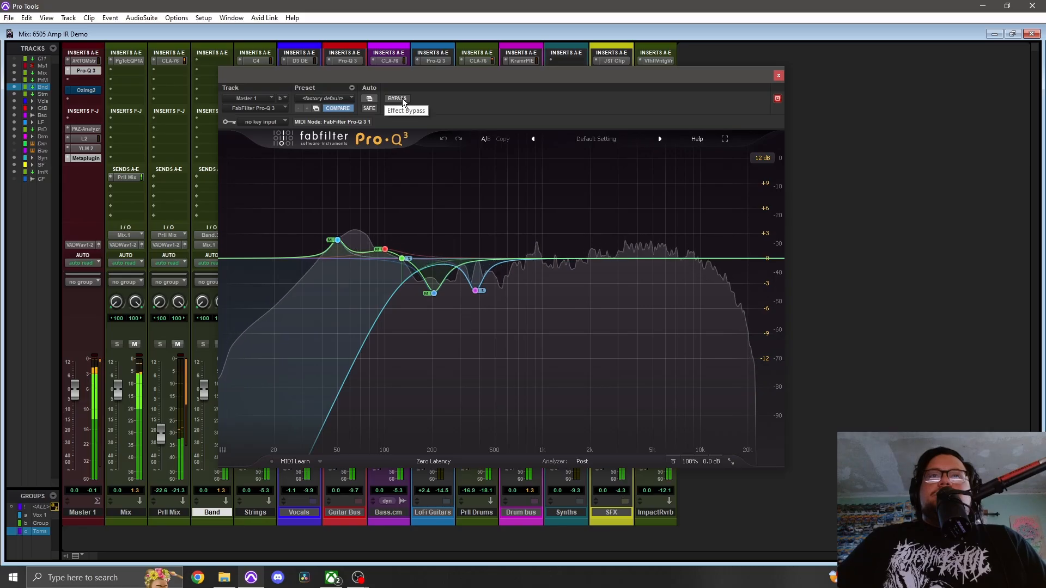
left_click(403, 98)
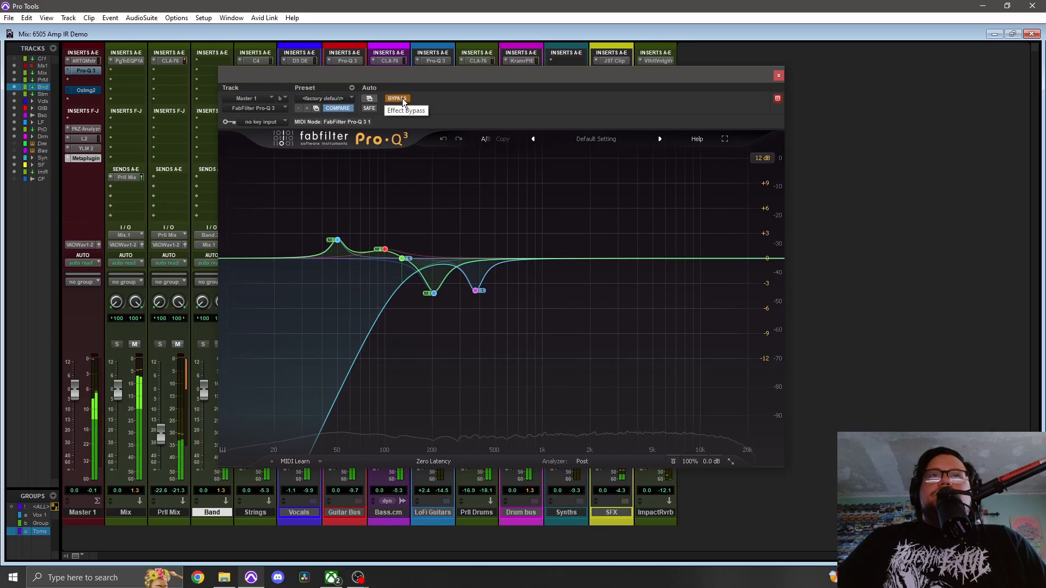
left_click(402, 98)
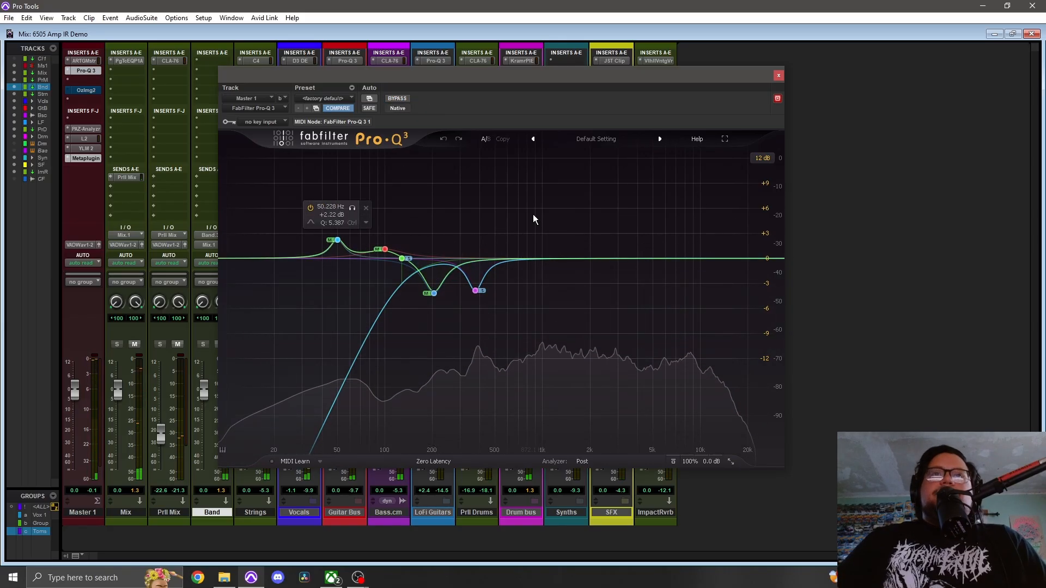
Step: Inspect Pro-Q 3's side-channel low cut and audition the side bell cut at 375 Hz in solo during playback
left_click(403, 259)
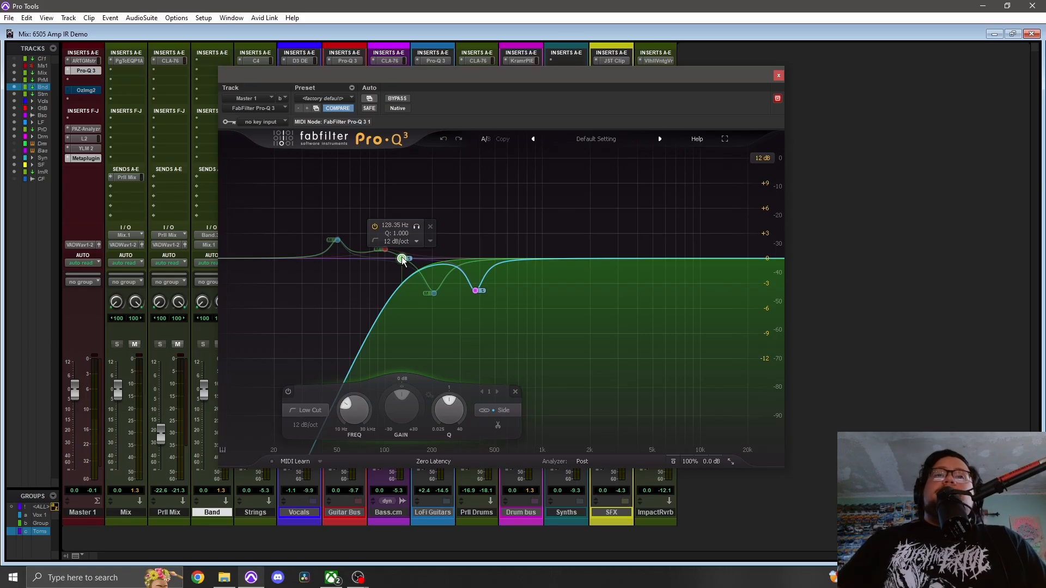
left_click(476, 291)
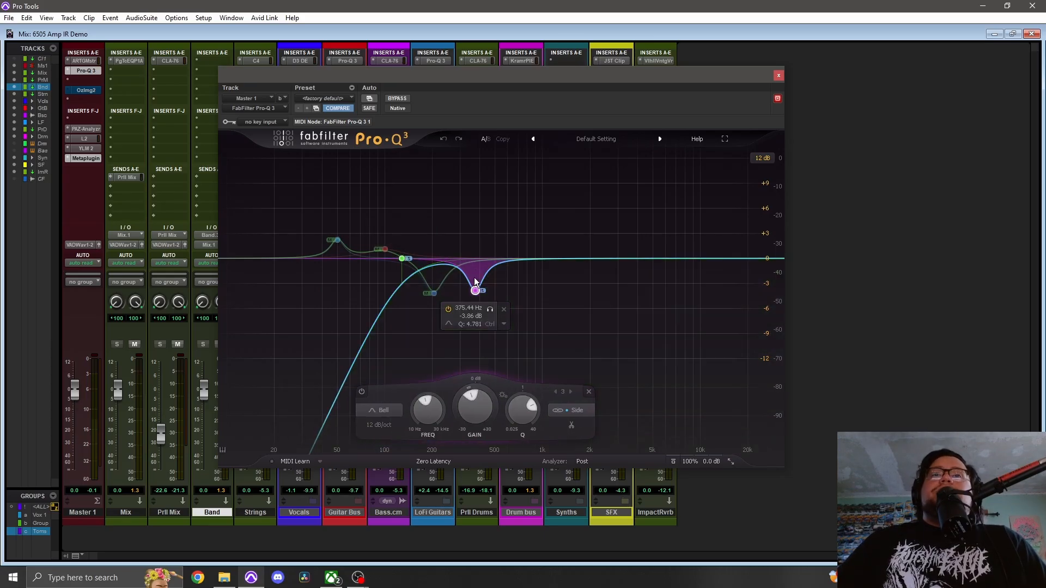
left_click(490, 310)
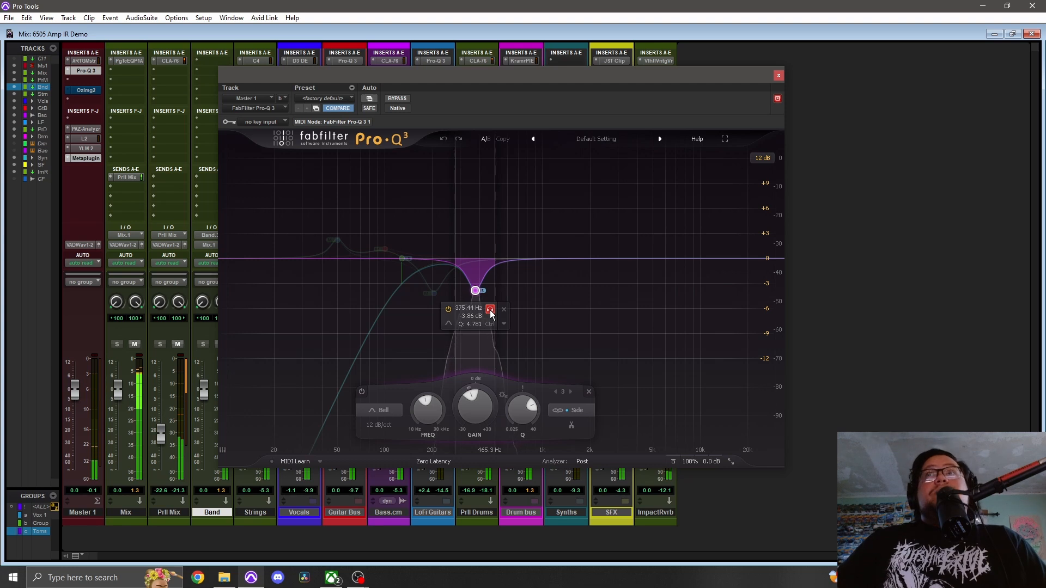
left_click(490, 310)
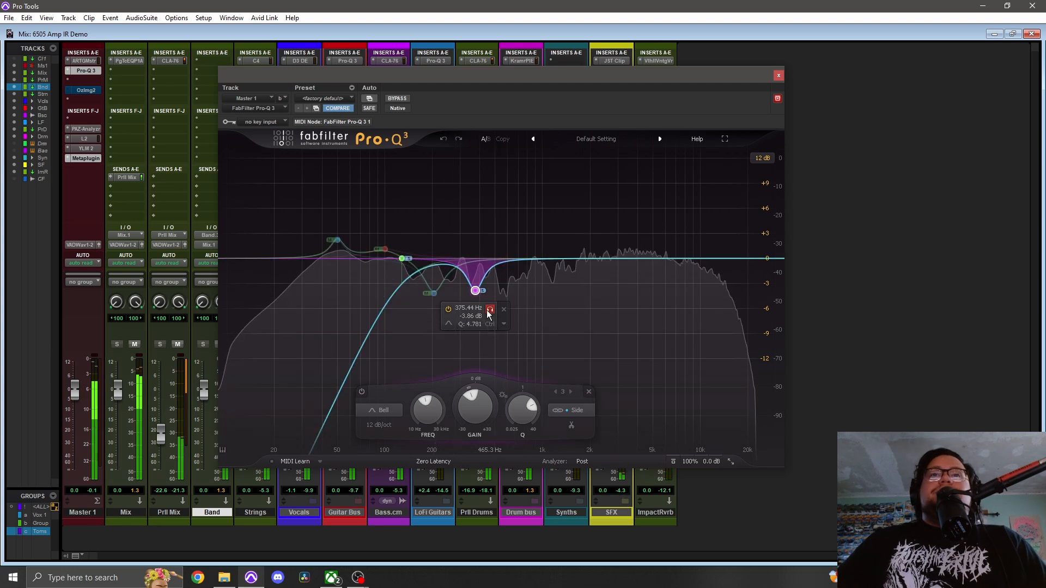
Step: Audition the mid-channel bell cut at 205 Hz in solo and review the settings of the mid boost at 100 Hz
left_click(449, 313)
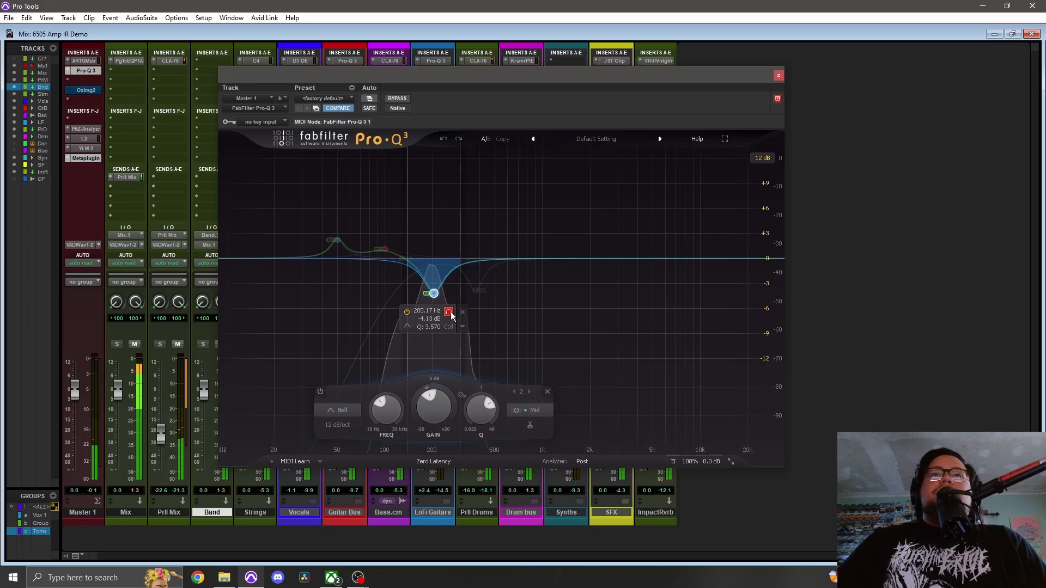
left_click(449, 313)
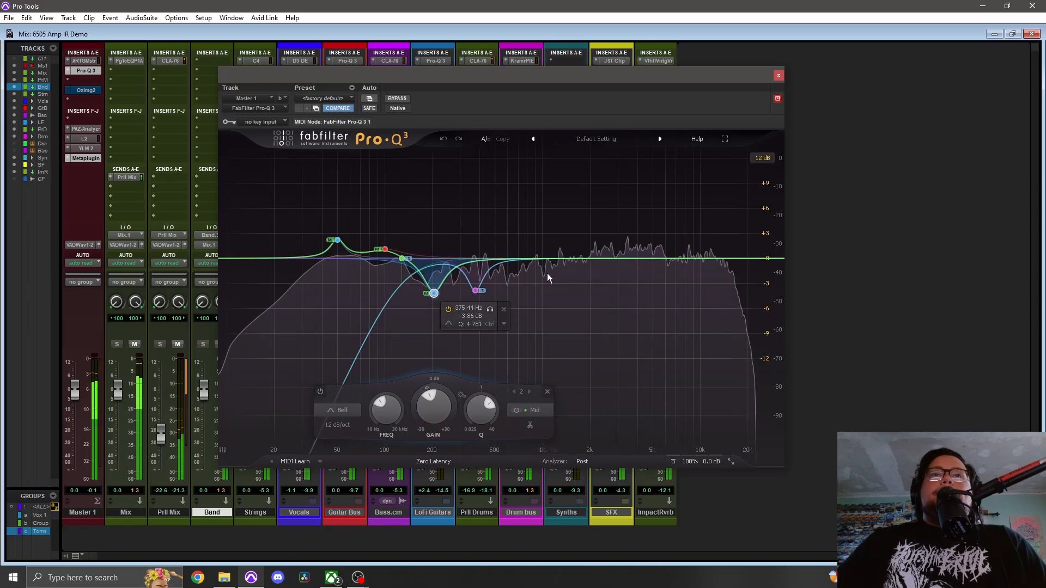
mouse_move(370, 249)
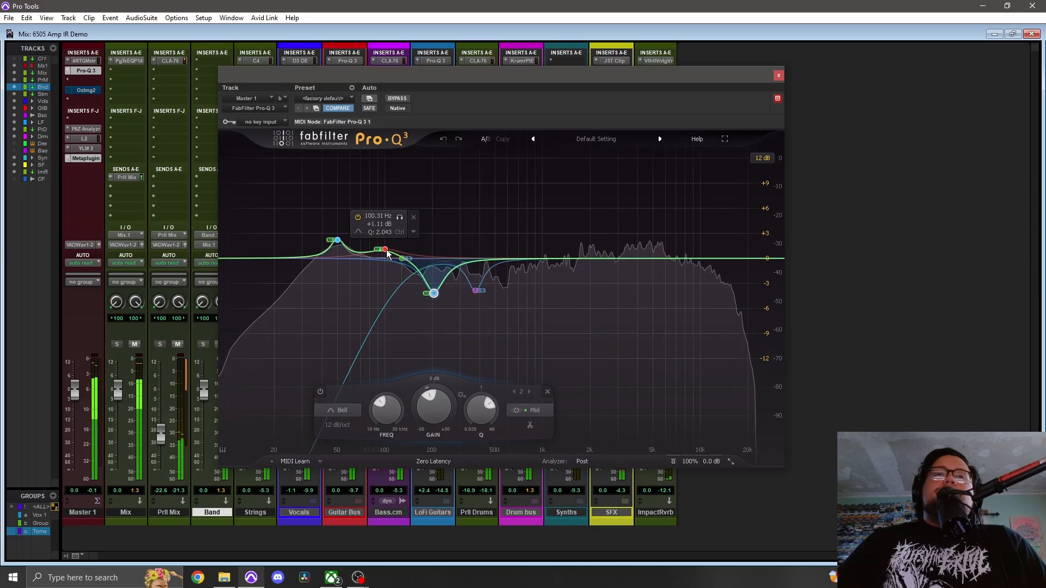
mouse_move(434, 295)
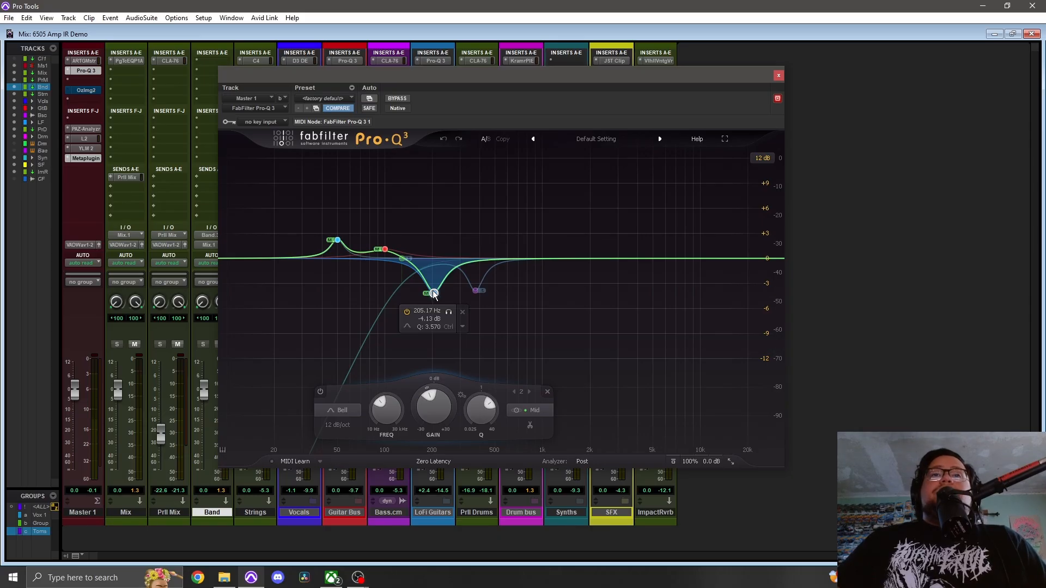
Step: Play the mix with the 205 Hz mid cut disabled and enabled, and undo the accidental deletion of that band
key("space")
left_click(408, 312)
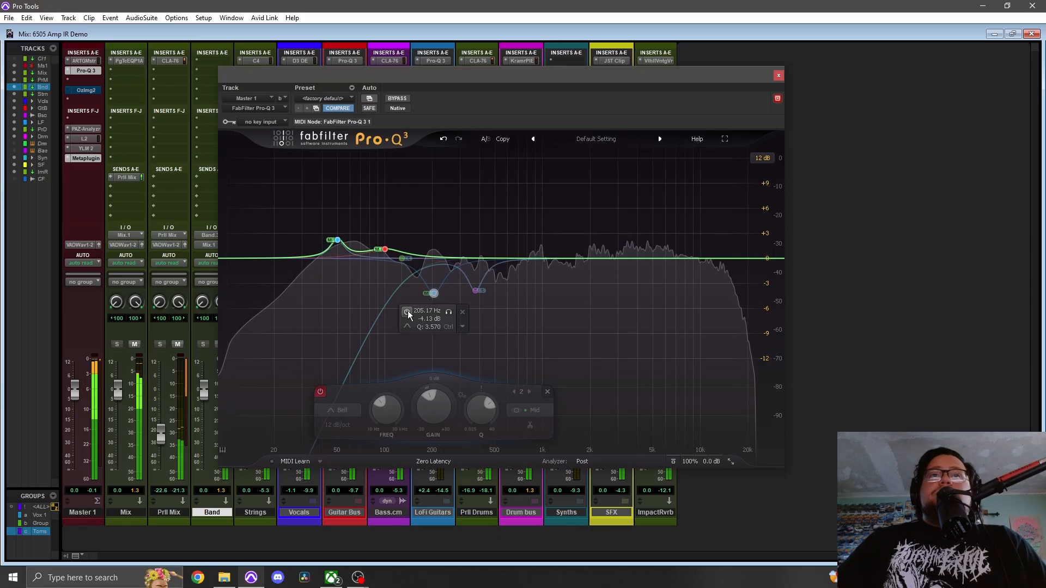
left_click(408, 312)
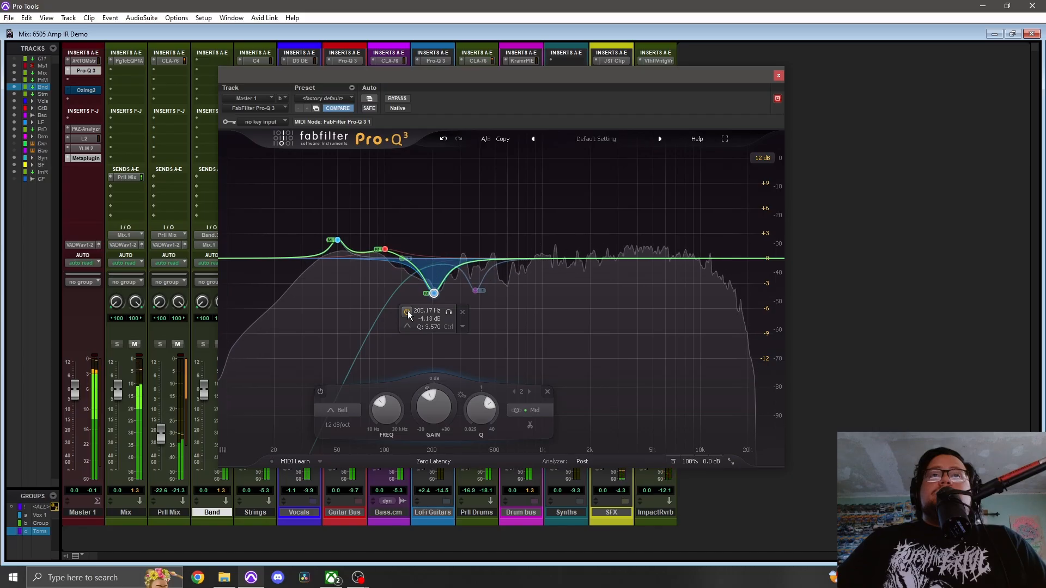
left_click(463, 312)
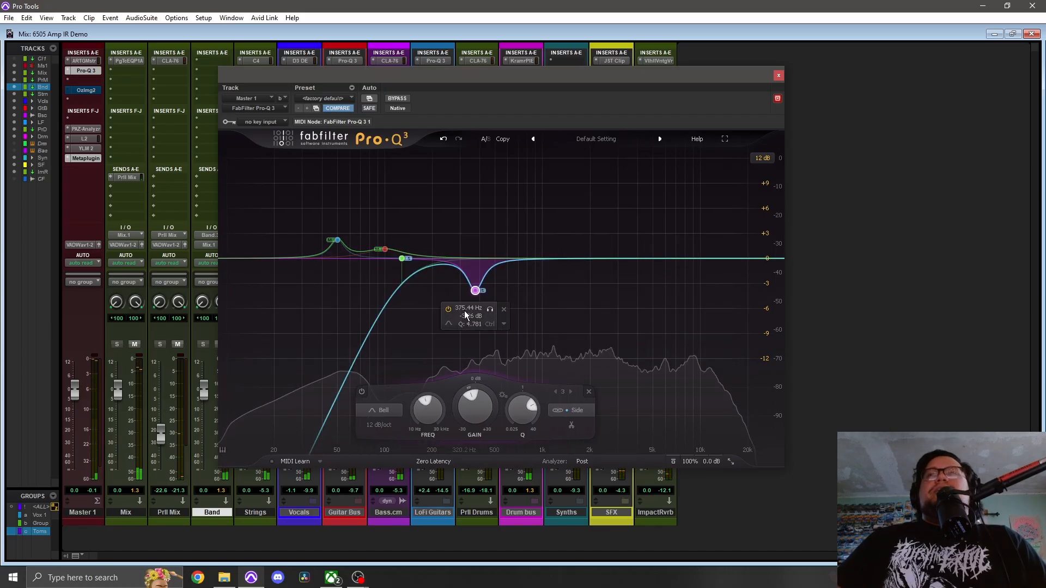
left_click(442, 138)
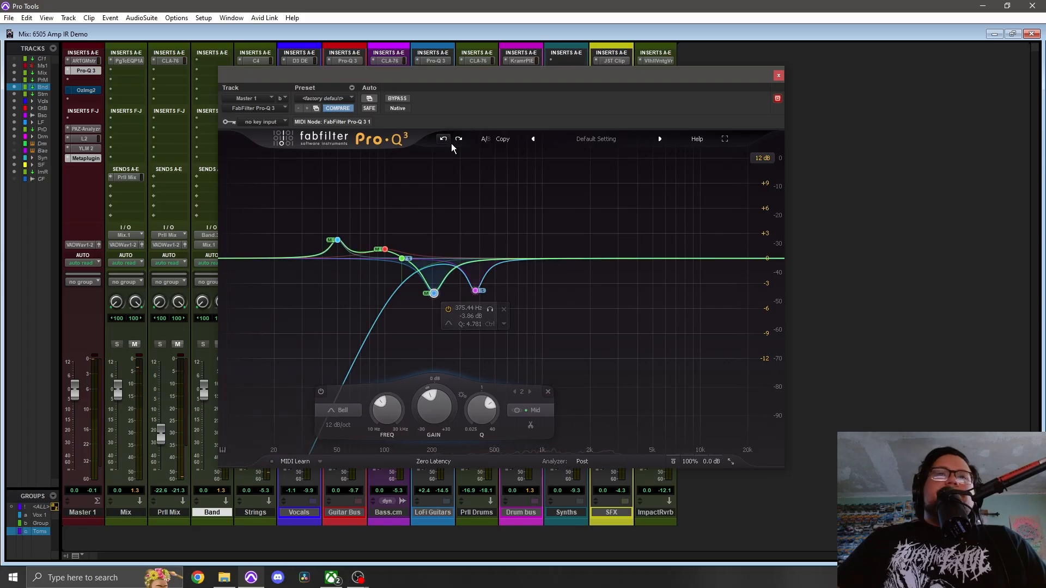
Step: Review the side low cut and the 100 Hz mid boost in Pro-Q 3, and close the equalizer
left_click(404, 259)
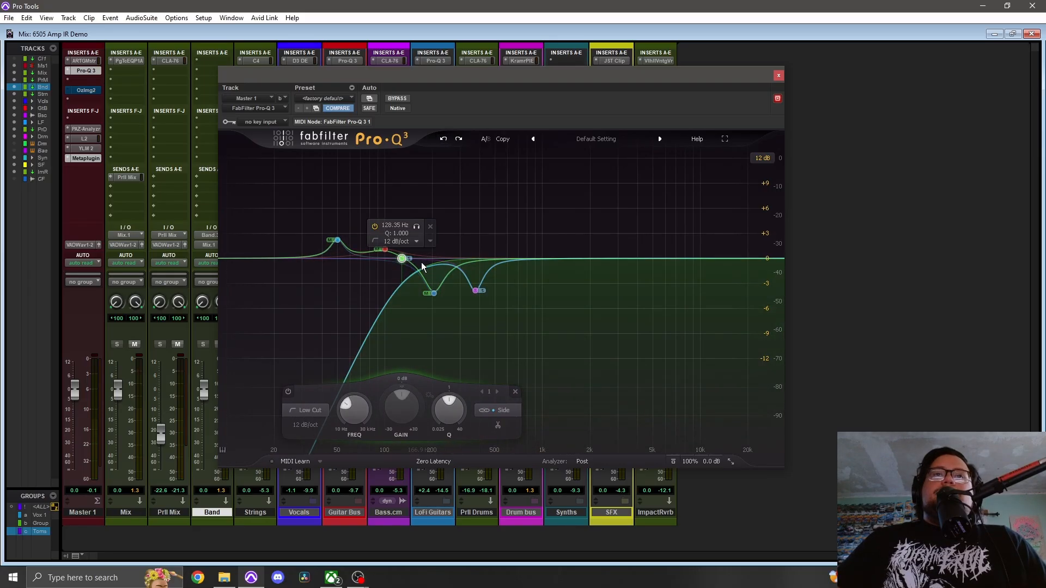
left_click(363, 254)
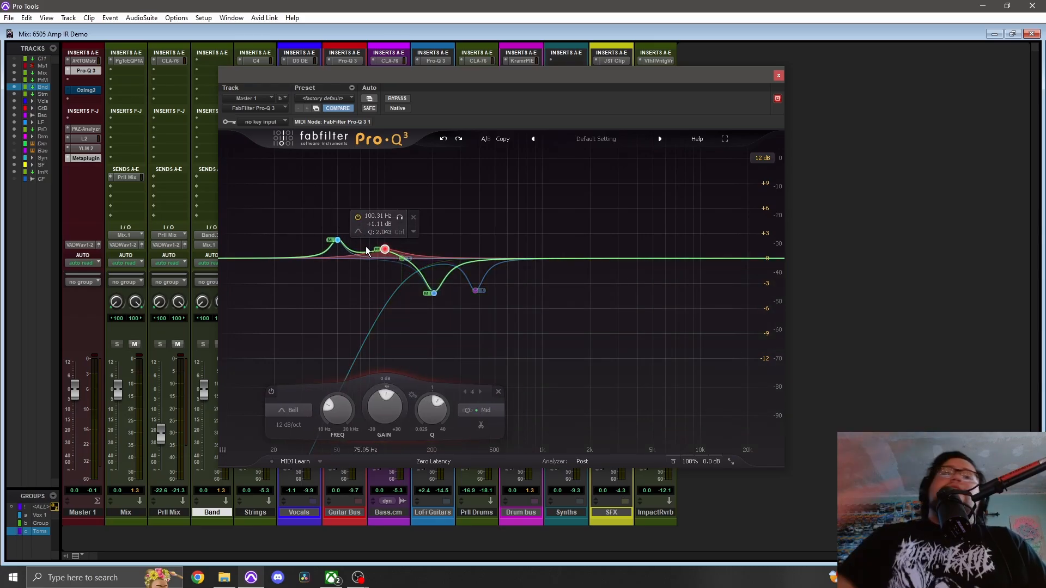
left_click(779, 75)
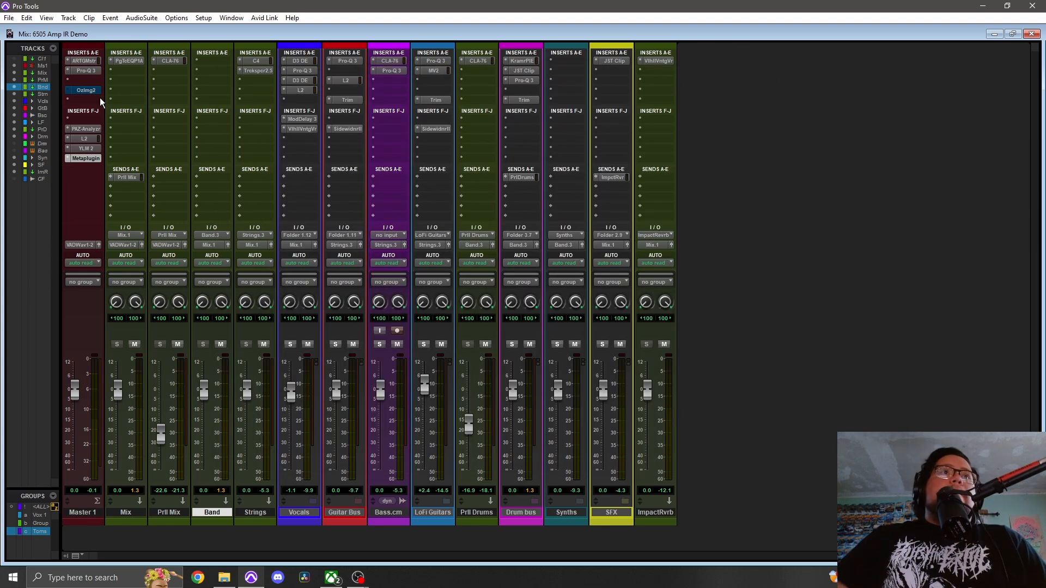
Step: Open Ozone Imager 2 on Master 1 and take it out of bypass while the mix plays
left_click(82, 90)
left_click_drag(341, 78, 447, 170)
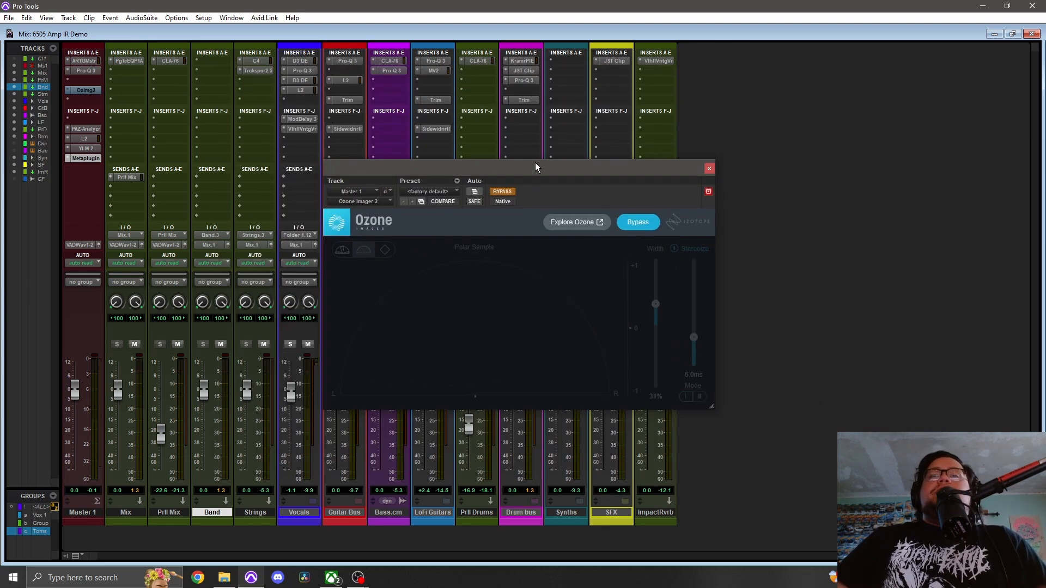
key("space")
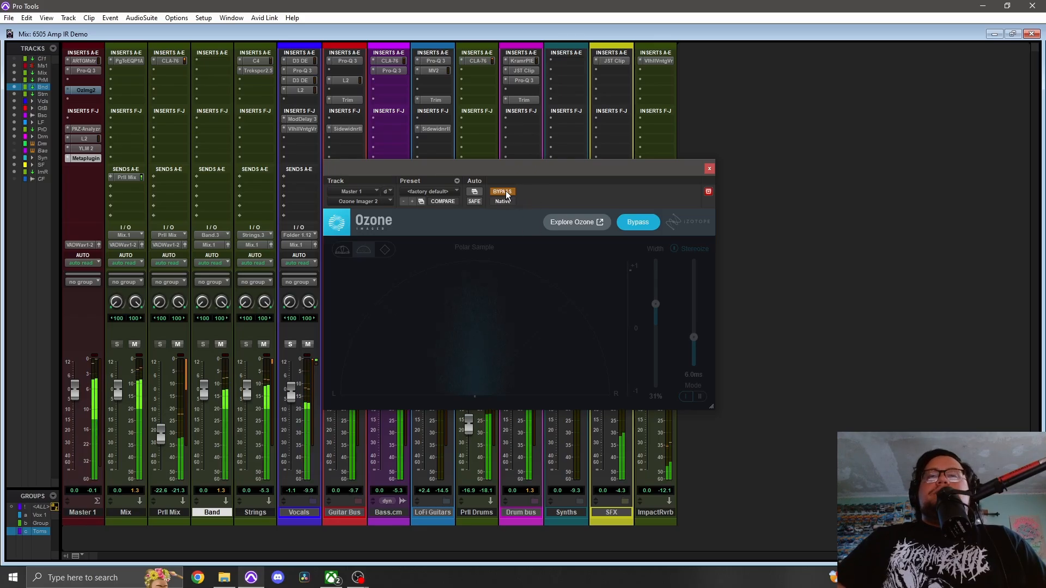
left_click(502, 192)
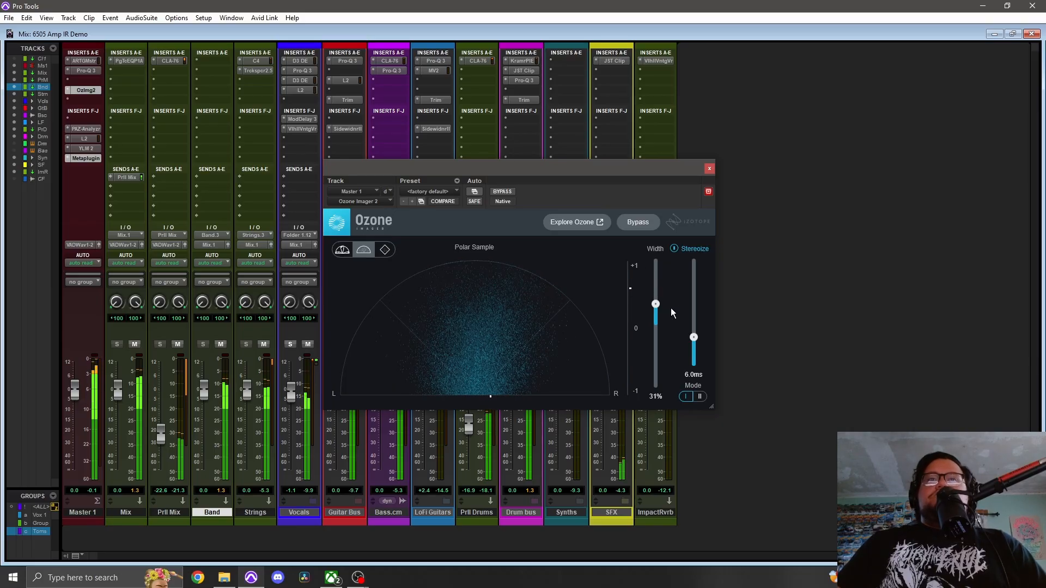
Step: Compare the Ozone Imager's Polar Level, Polar Sample and Lissajous displays during playback, leaving it on Lissajous
left_click(385, 250)
left_click(344, 251)
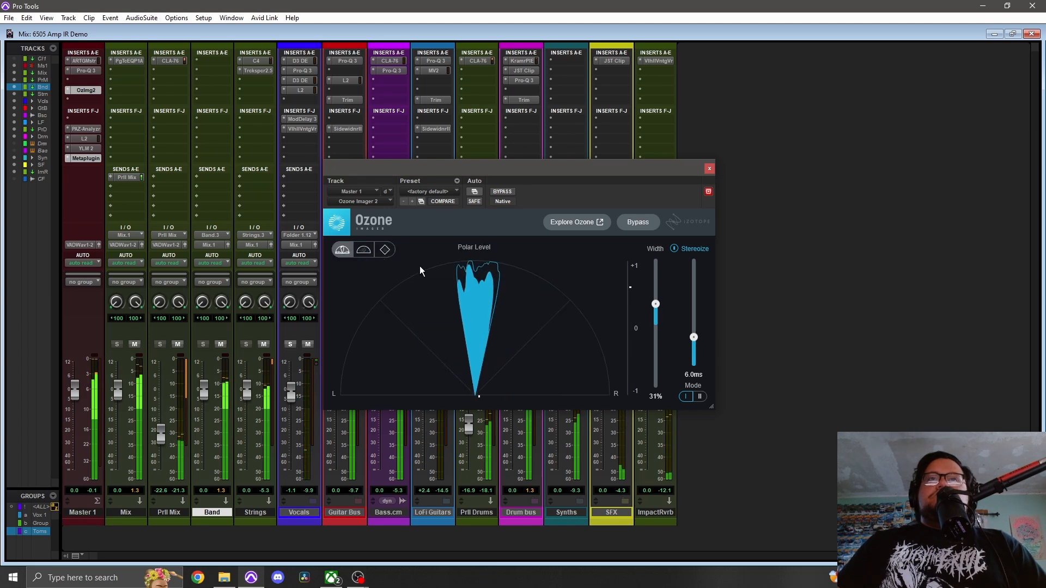
left_click(364, 250)
left_click(385, 250)
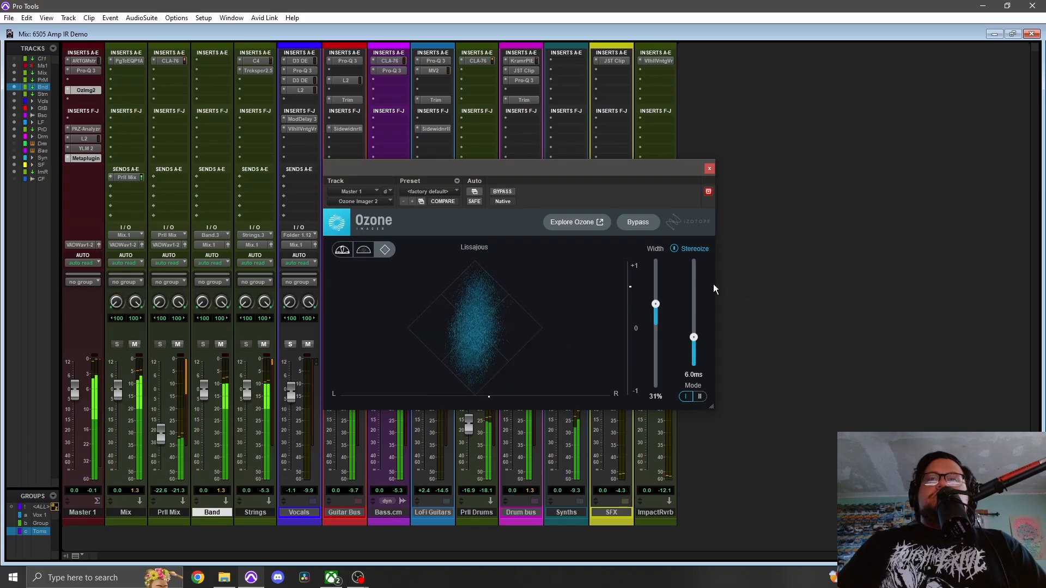
Step: Compare the mix with Ozone Imager 2 bypassed and active, leave it active, and close the plug-in
left_click(503, 192)
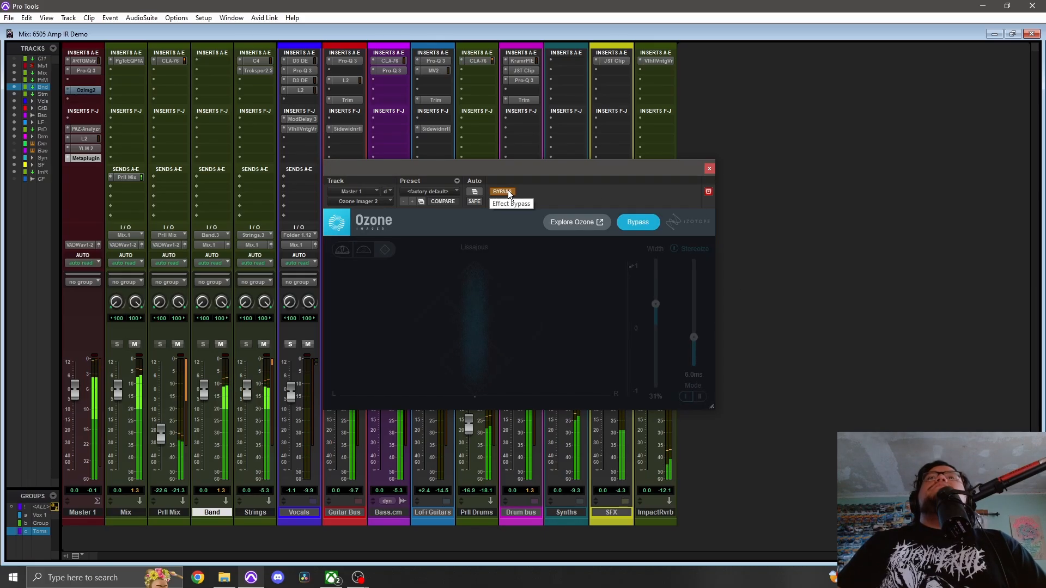
left_click(509, 193)
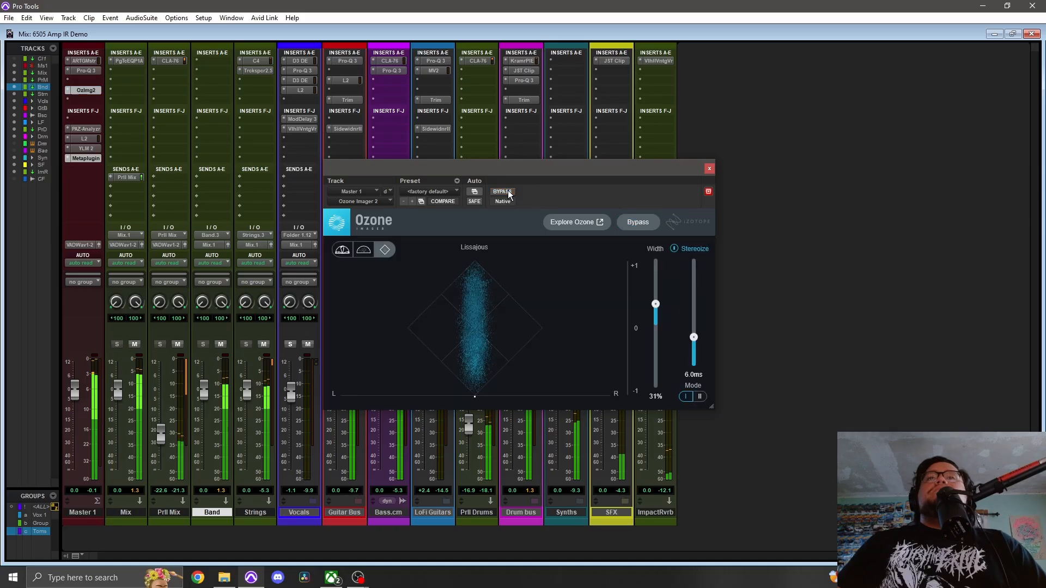
left_click(709, 170)
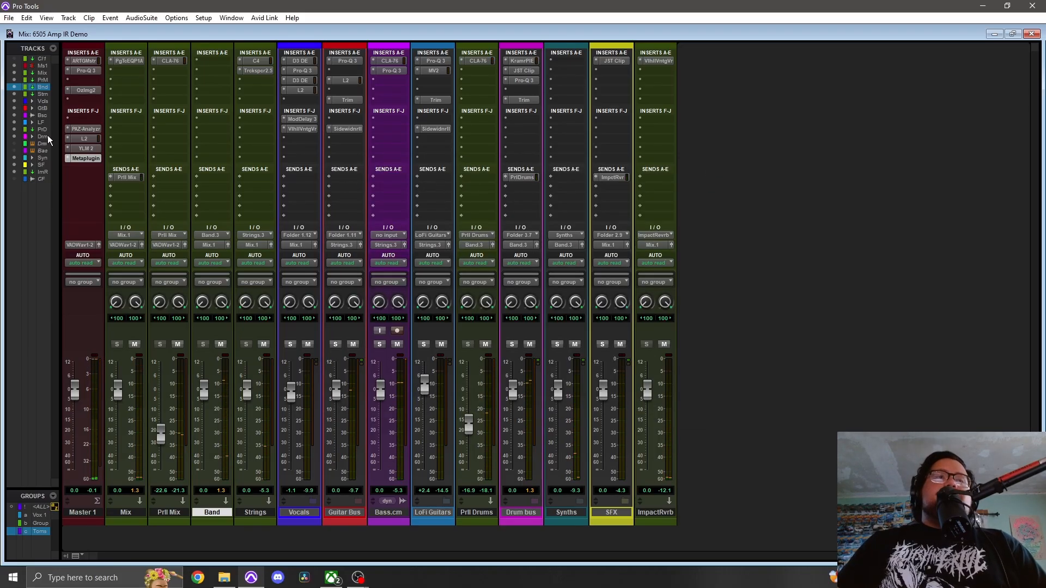
Step: Open Youlean Loudness Meter 2 on Master 1, measure the mix's loudness during playback, and close the meter
left_click(85, 148)
left_click_drag(417, 162, 420, 84)
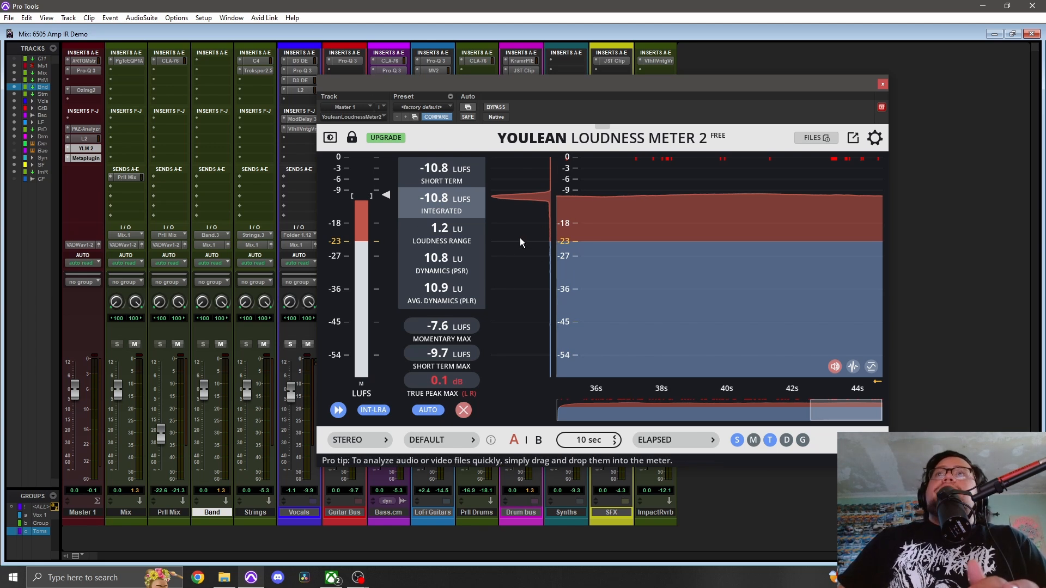
key("space")
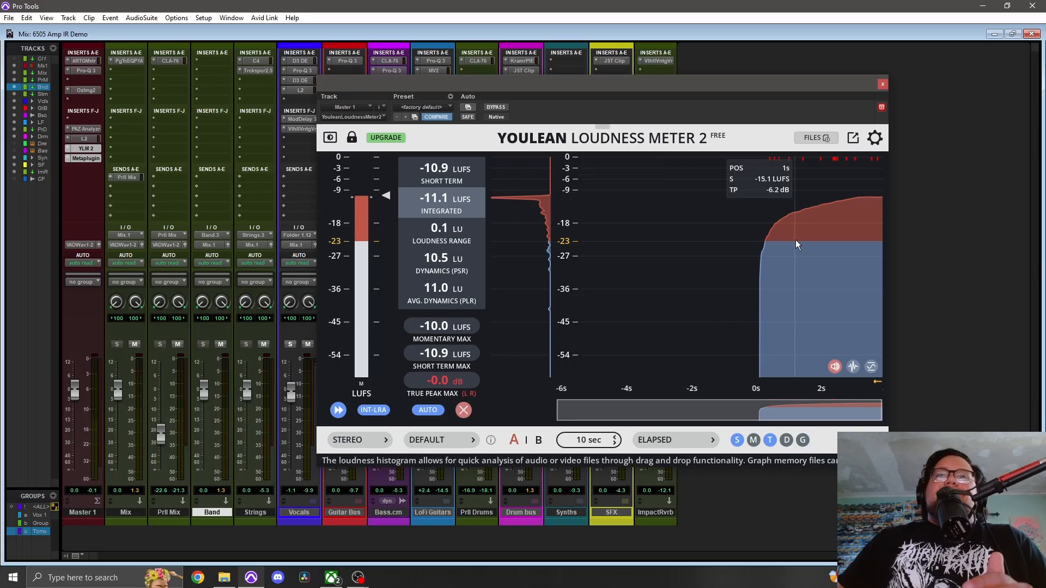
left_click(883, 84)
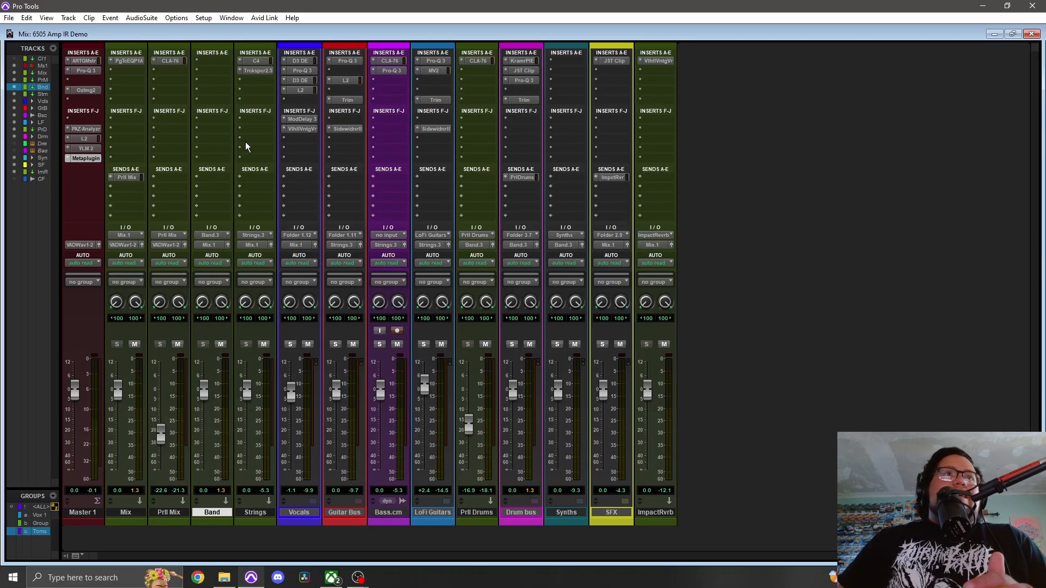
Step: Open PAZ Analyzer on Master 1 to show the mix's frequency and stereo position graphs
left_click(90, 127)
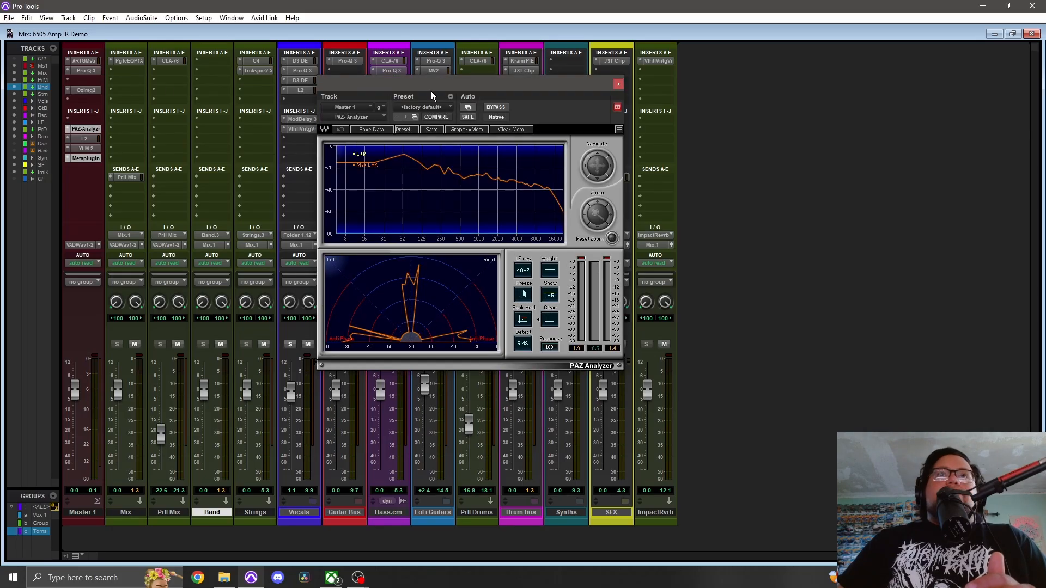
left_click_drag(433, 99, 462, 124)
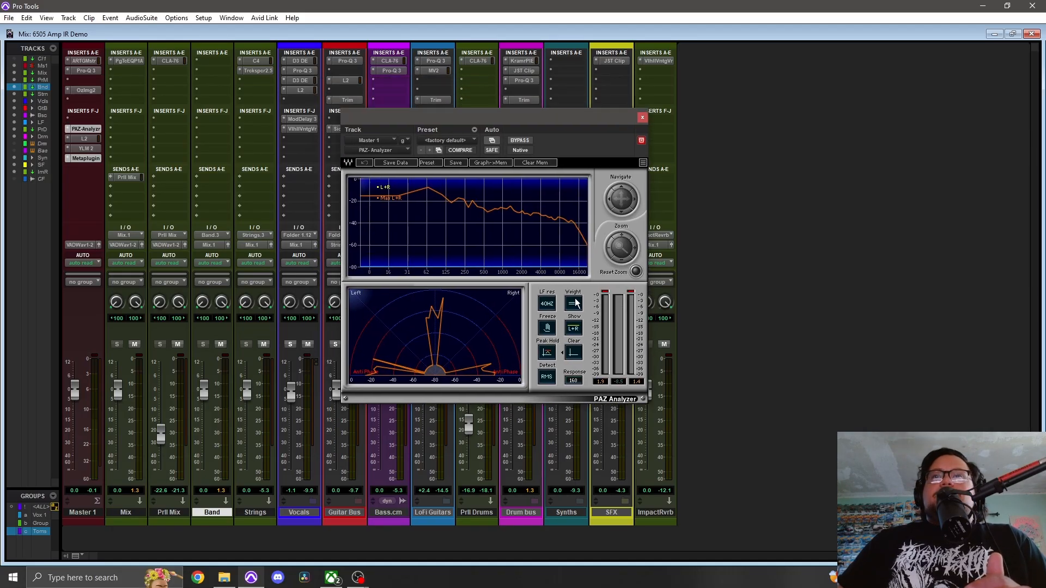
Step: Clear the PAZ Analyzer's held peaks, view the mix's frequency and stereo response during playback, and close the plug-in
left_click(573, 354)
key("space")
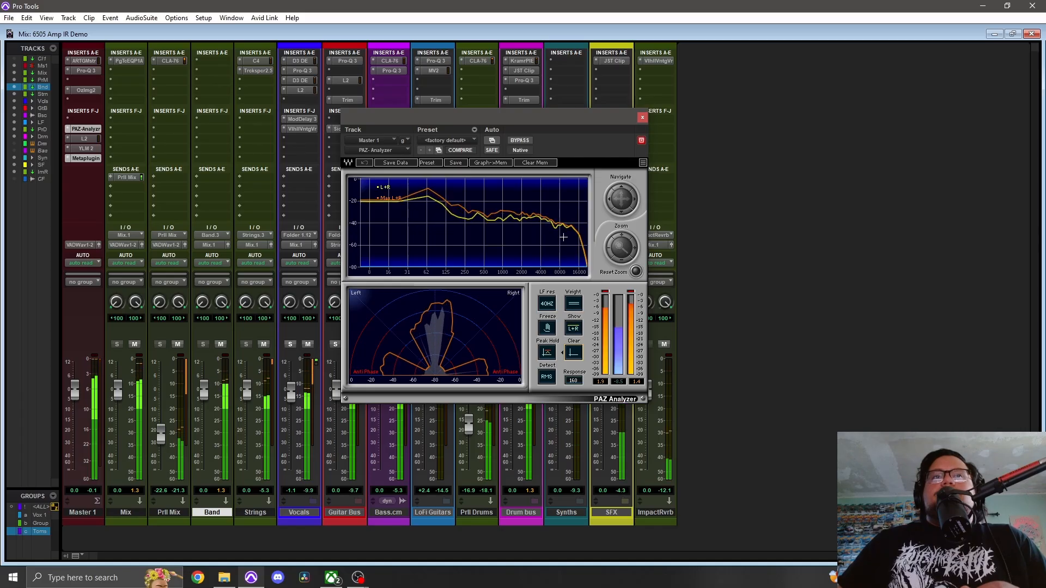
left_click(643, 117)
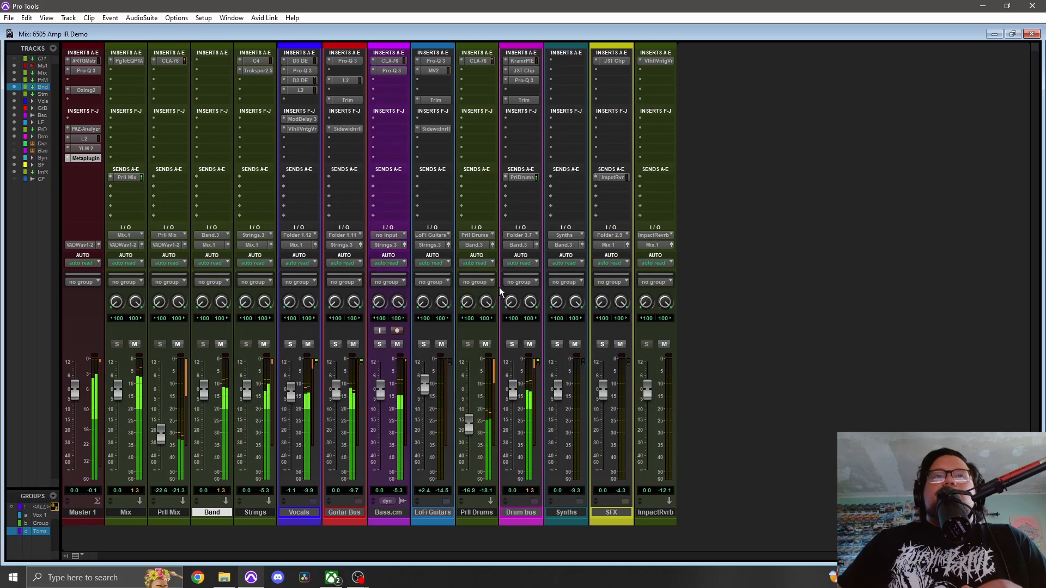
Step: Switch to the Edit window, fit the song's whole arrangement in the timeline view, and stop playback
key("ctrl+equal")
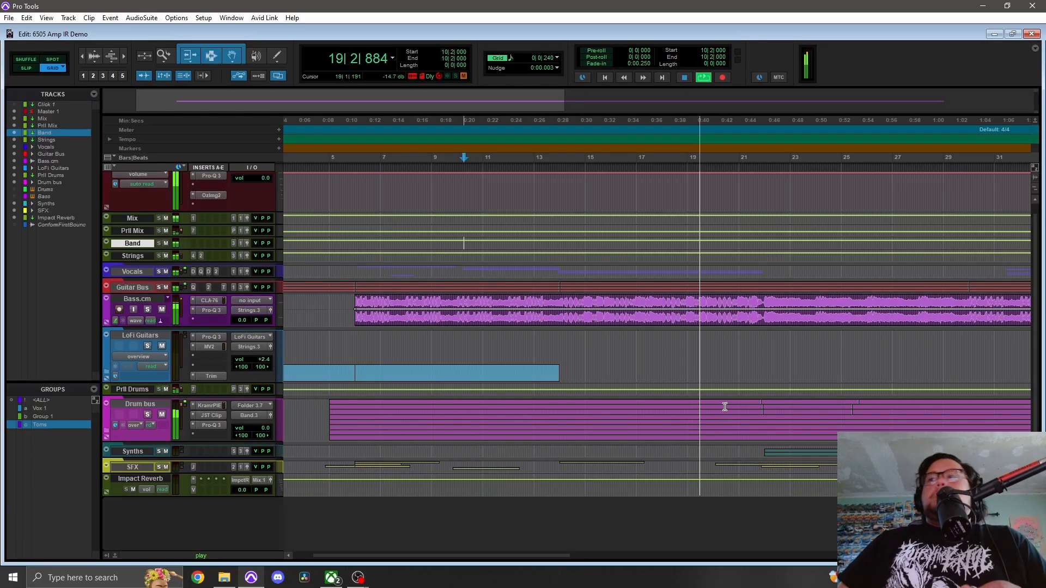
key("r")
key("r")
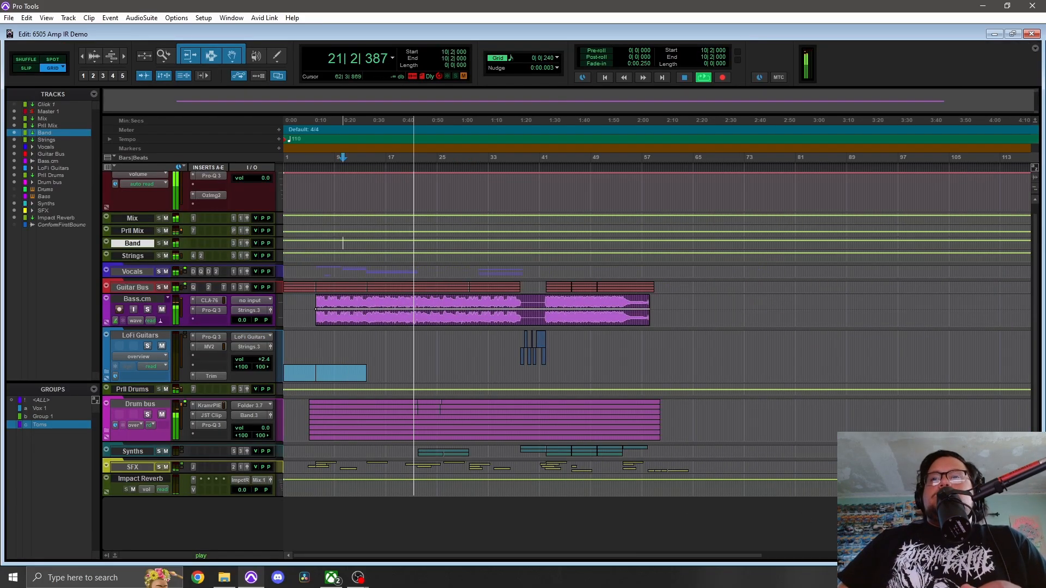
key("t")
key("space")
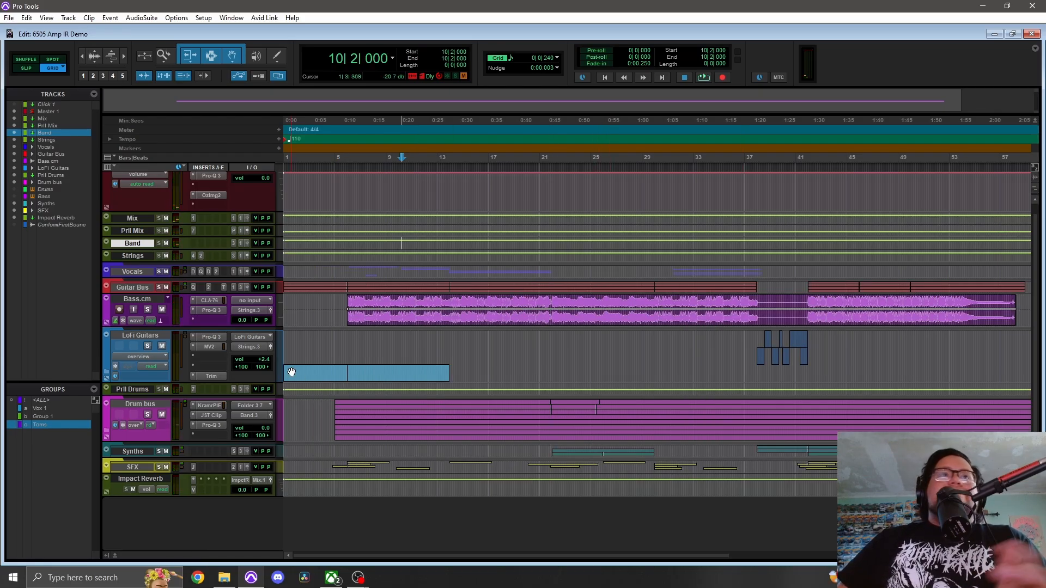
Step: Bring the Master 1 track fully into view and slightly reduce its track height in the Edit window
scroll(238, 209, "up", 1)
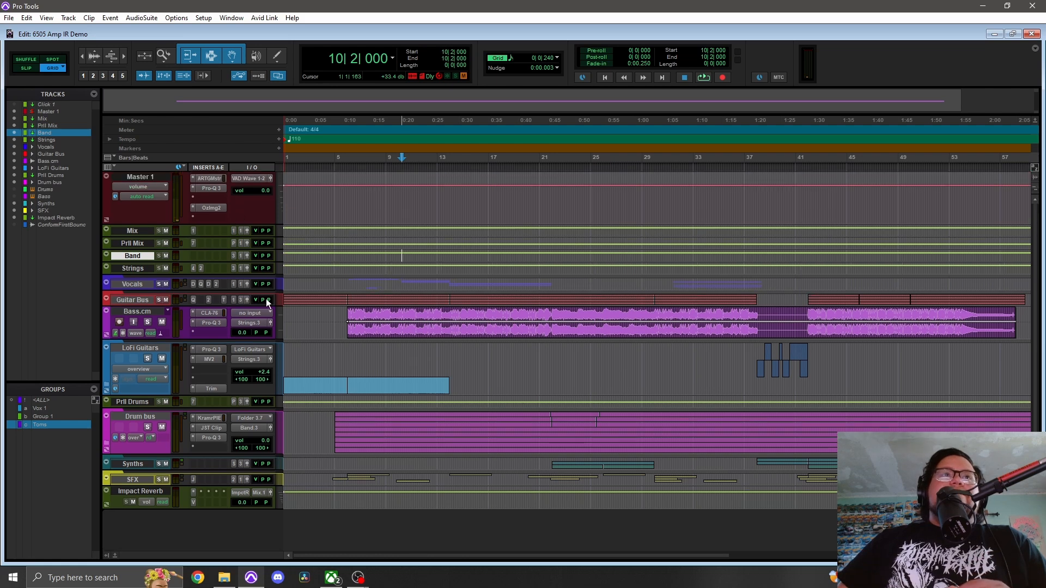
scroll(230, 214, "down", 1)
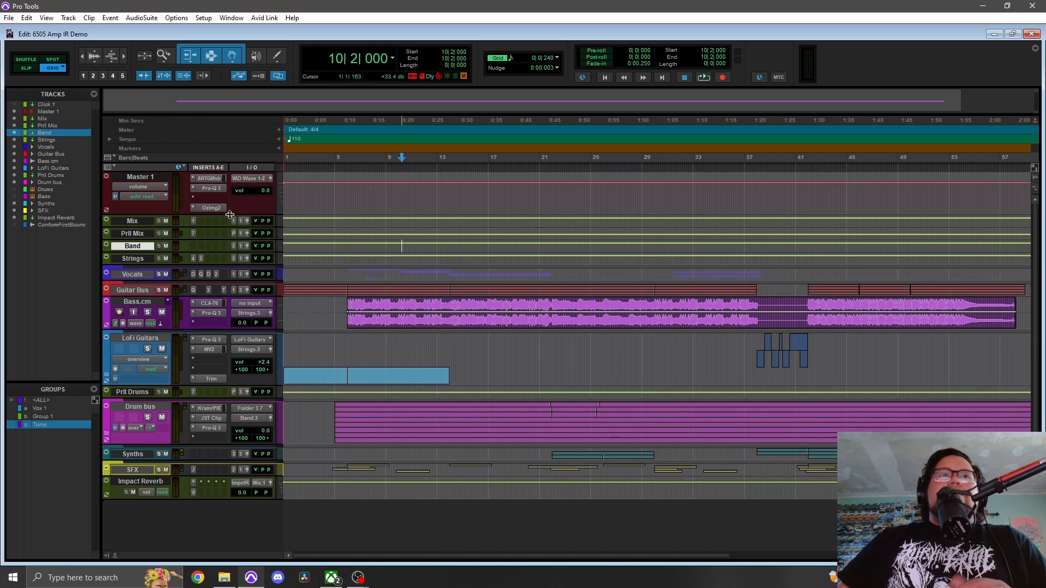